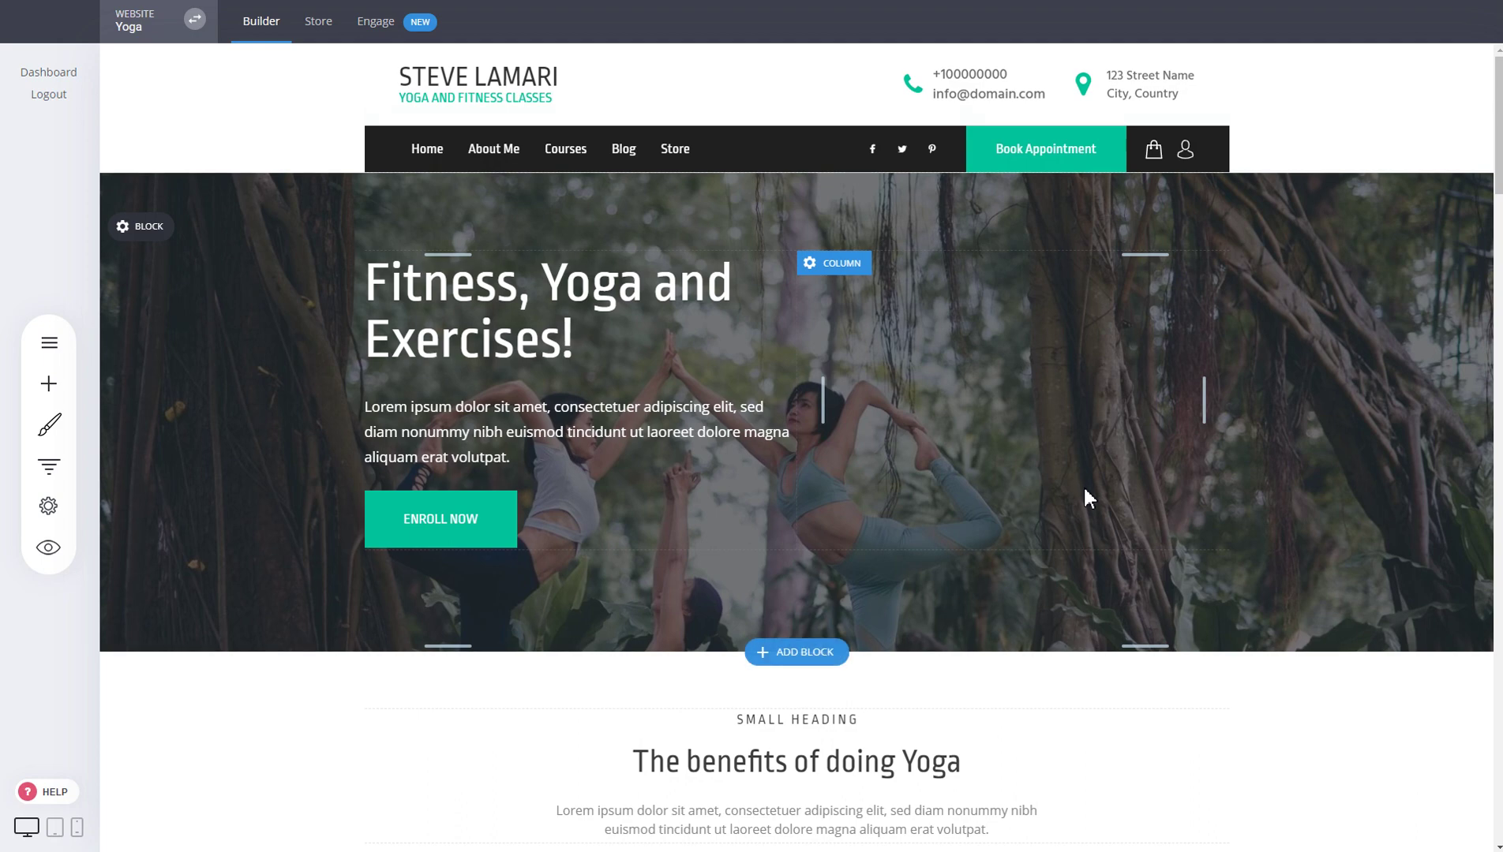
Start adding a new page from the Pages list and show the Membership / Course templates
scroll(992, 416, "down", 3)
scroll(1014, 440, "down", 2)
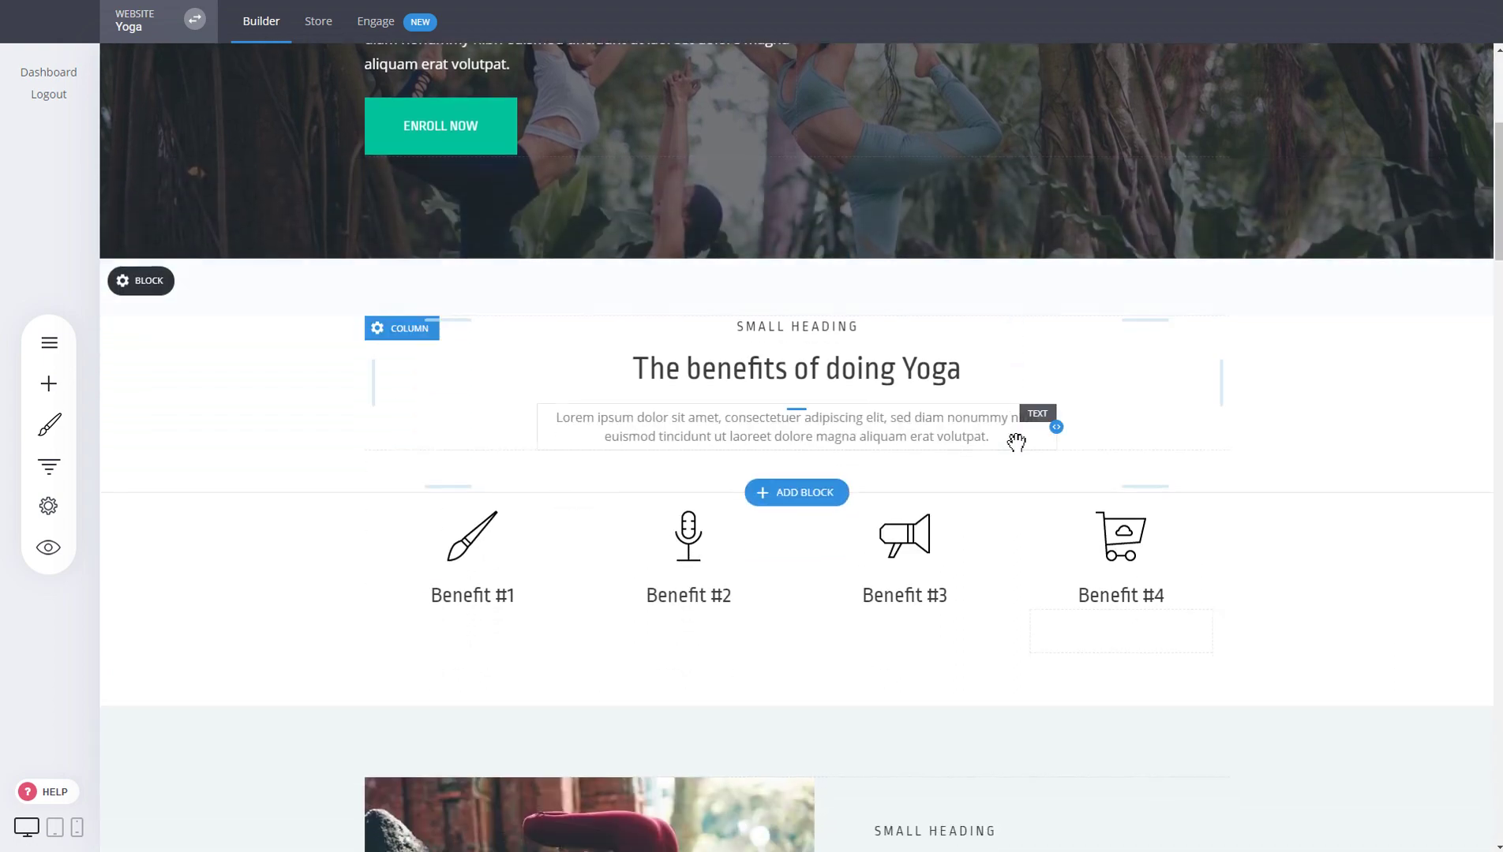
scroll(1016, 442, "down", 1)
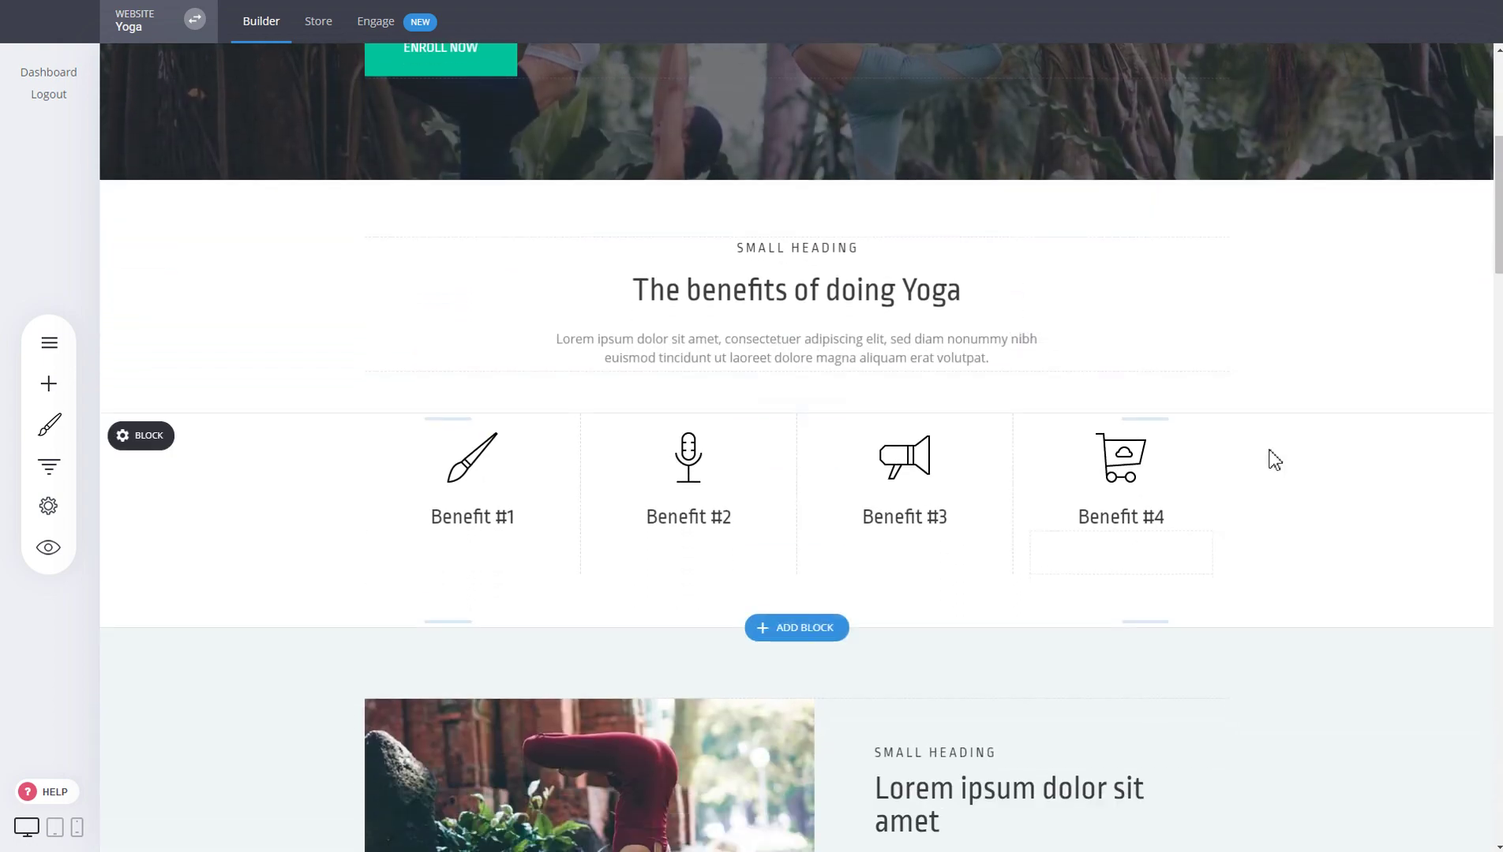
scroll(1278, 457, "up", 4)
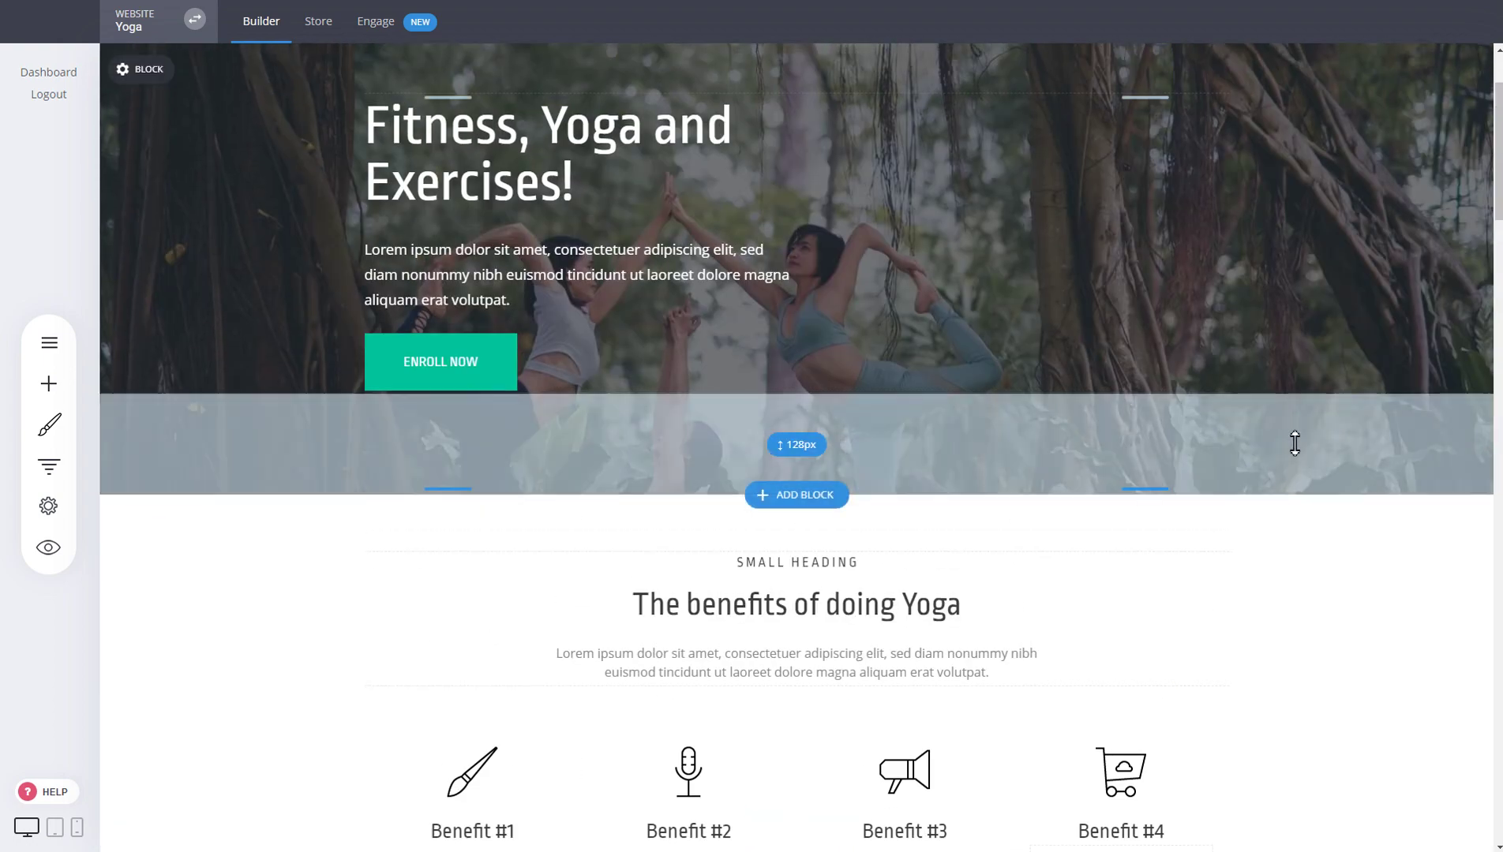
scroll(1292, 446, "up", 2)
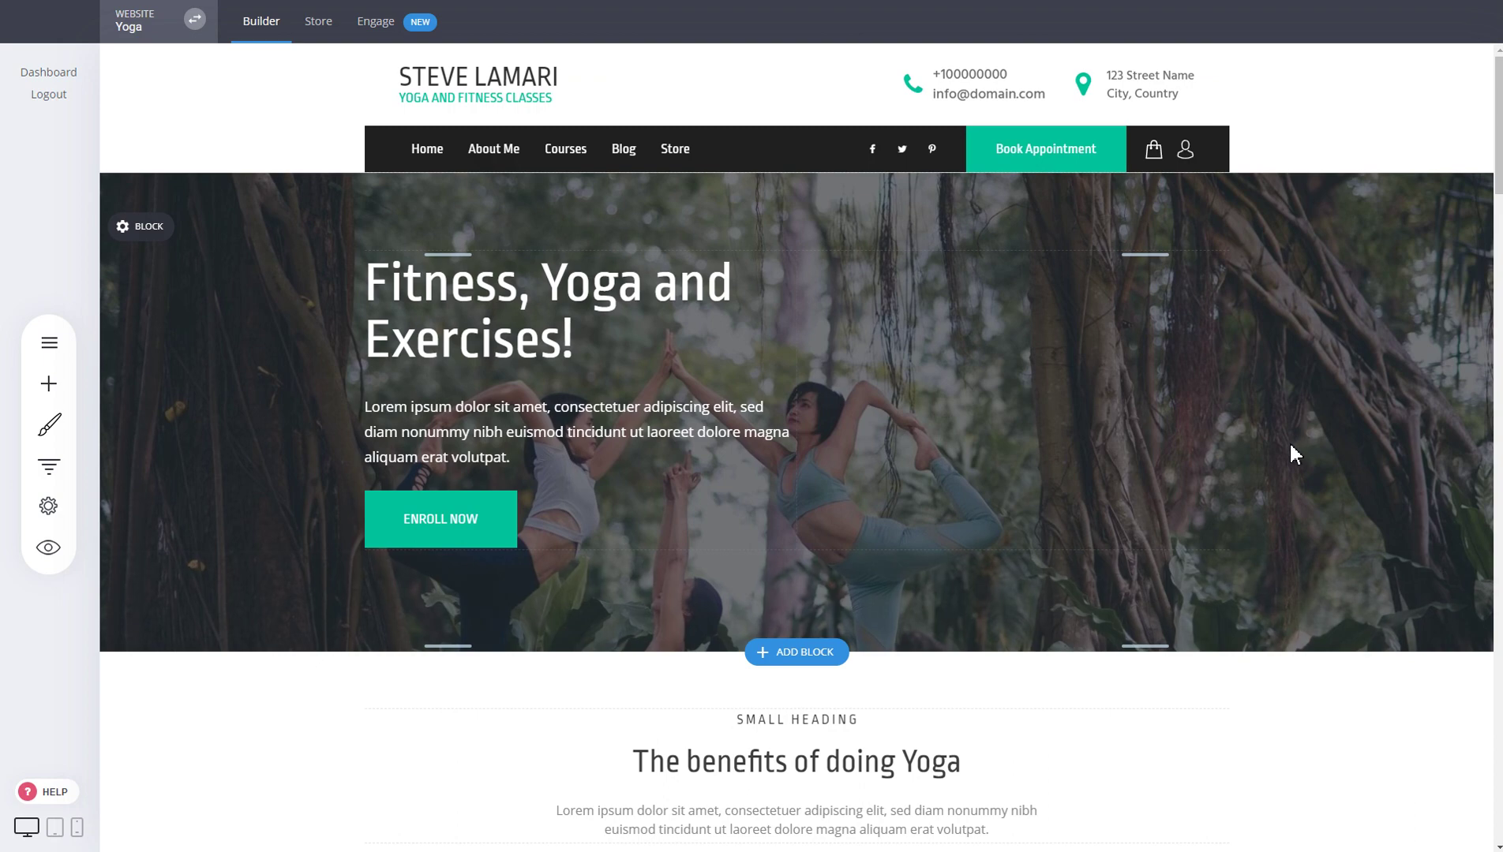
scroll(1288, 441, "down", 2)
scroll(1289, 441, "up", 2)
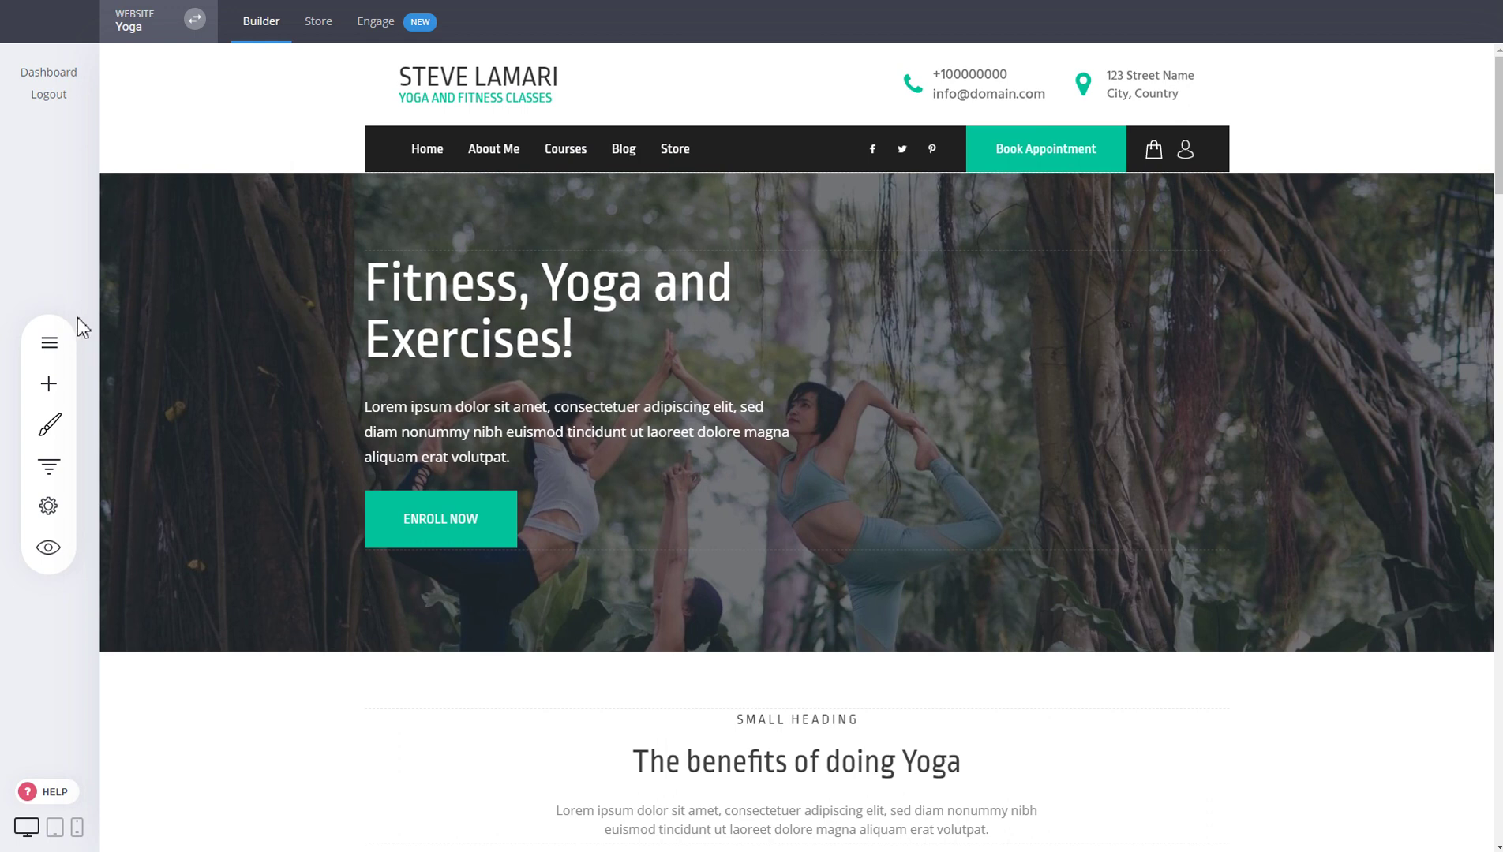
left_click(49, 347)
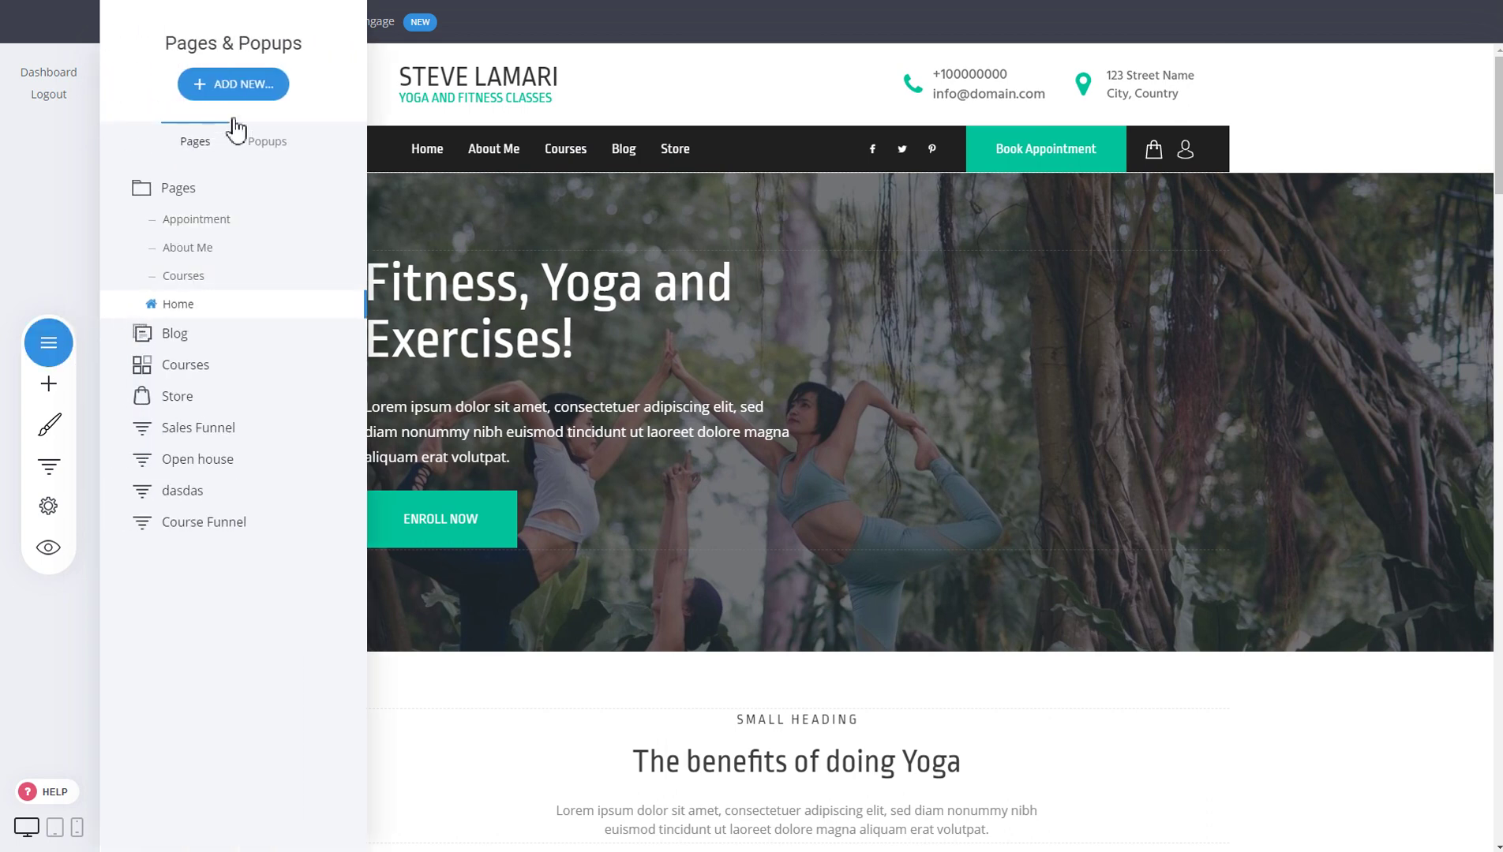
left_click(235, 91)
left_click(469, 244)
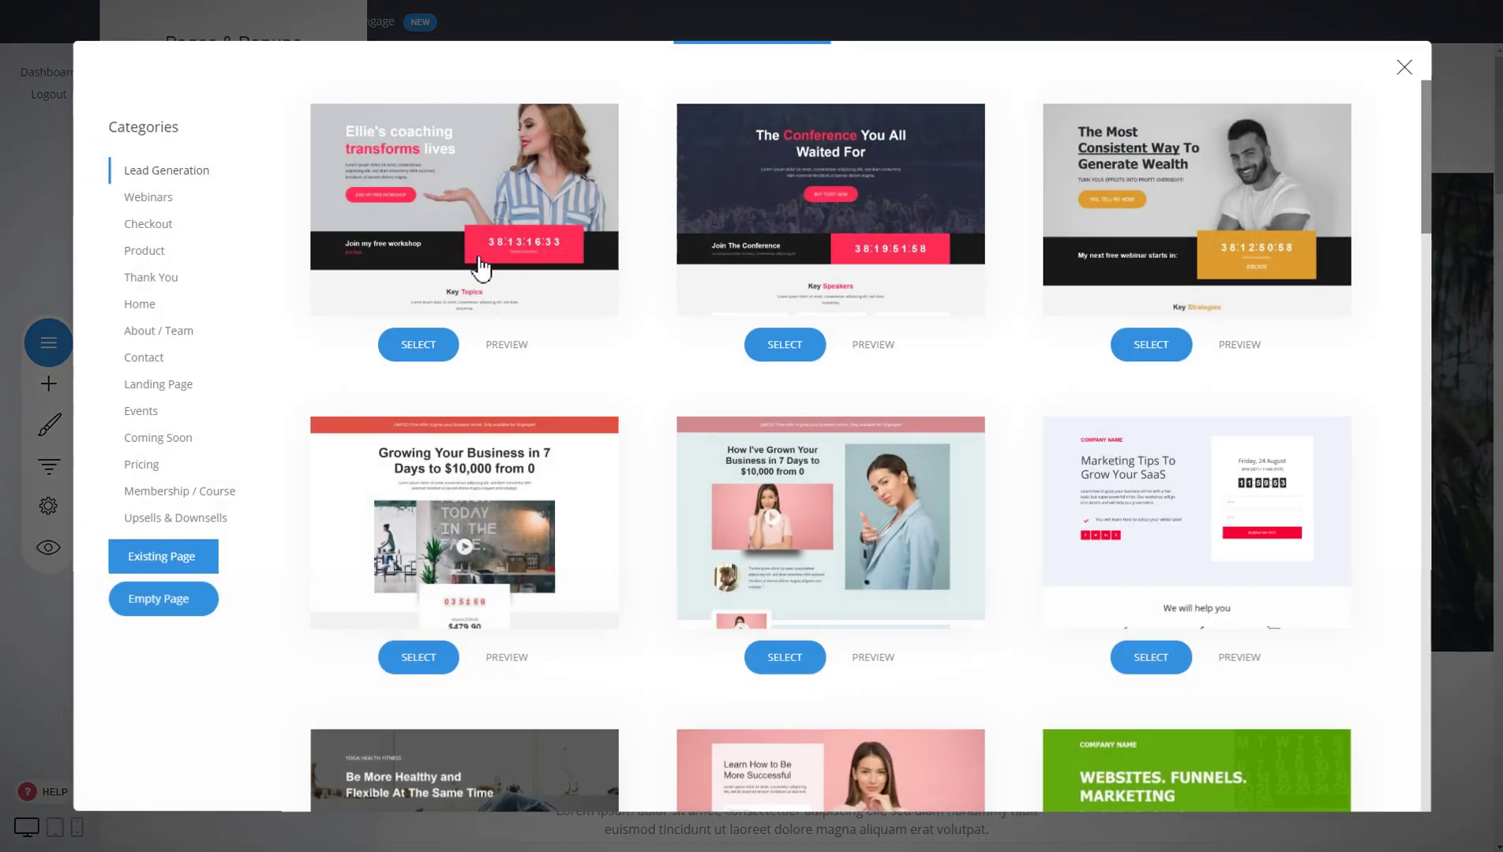
left_click(150, 494)
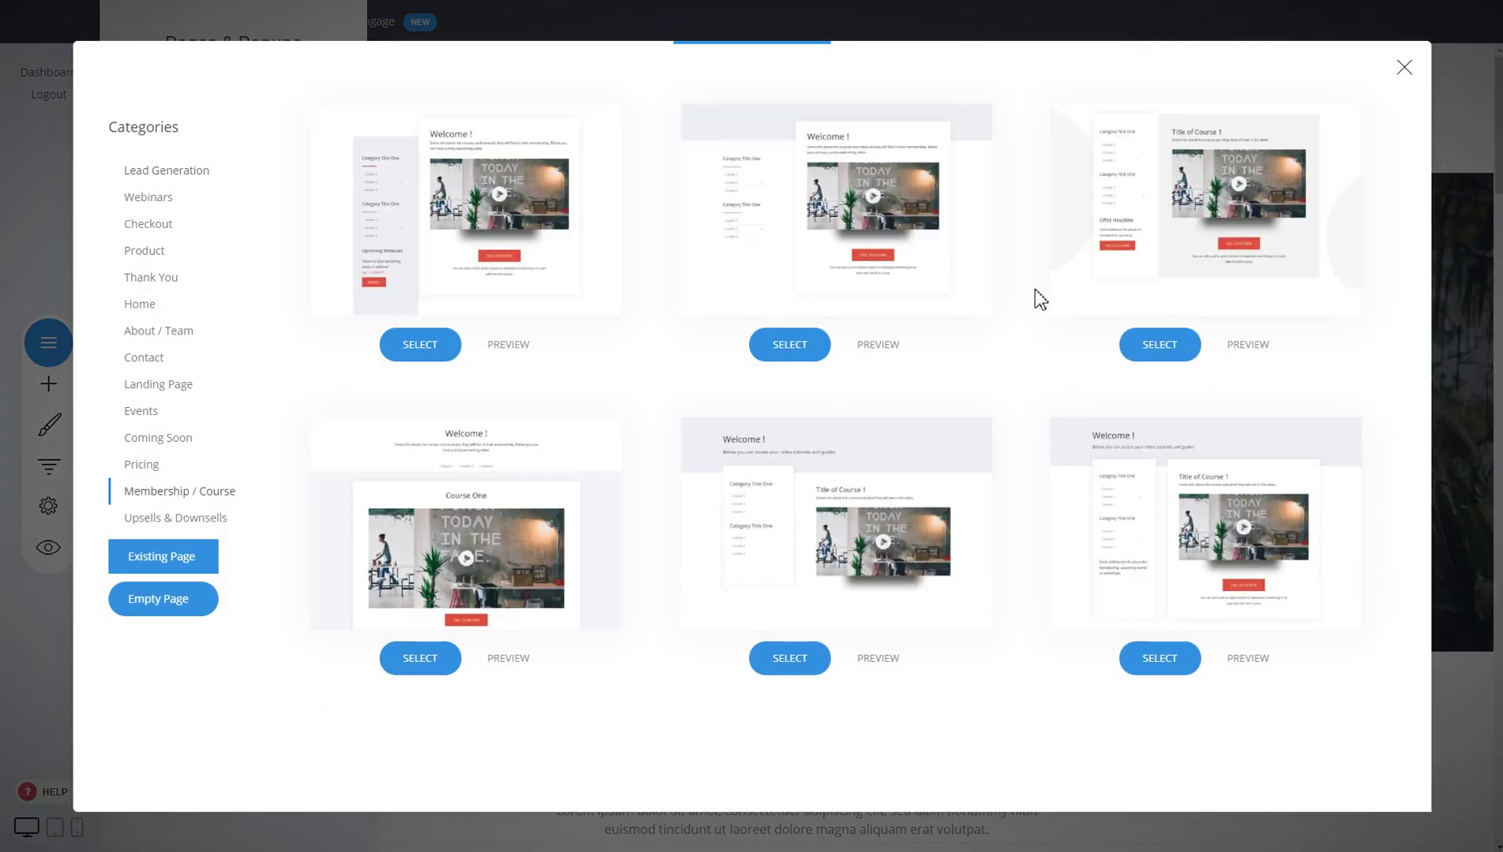
Pick a Membership / Course template and enter the page name 'Membership'
left_click(1164, 217)
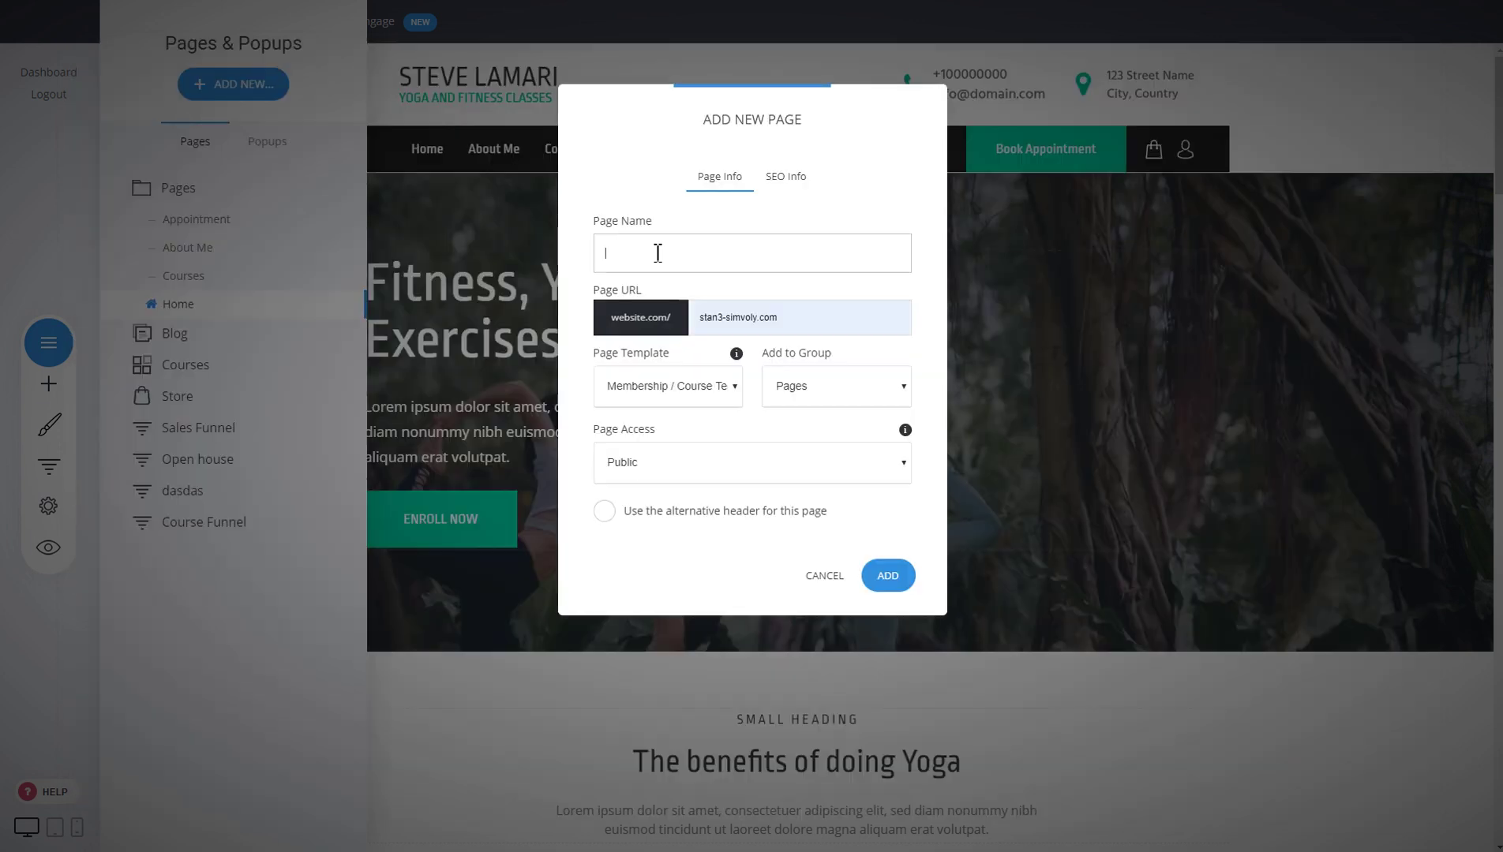
left_click(657, 253)
type("w")
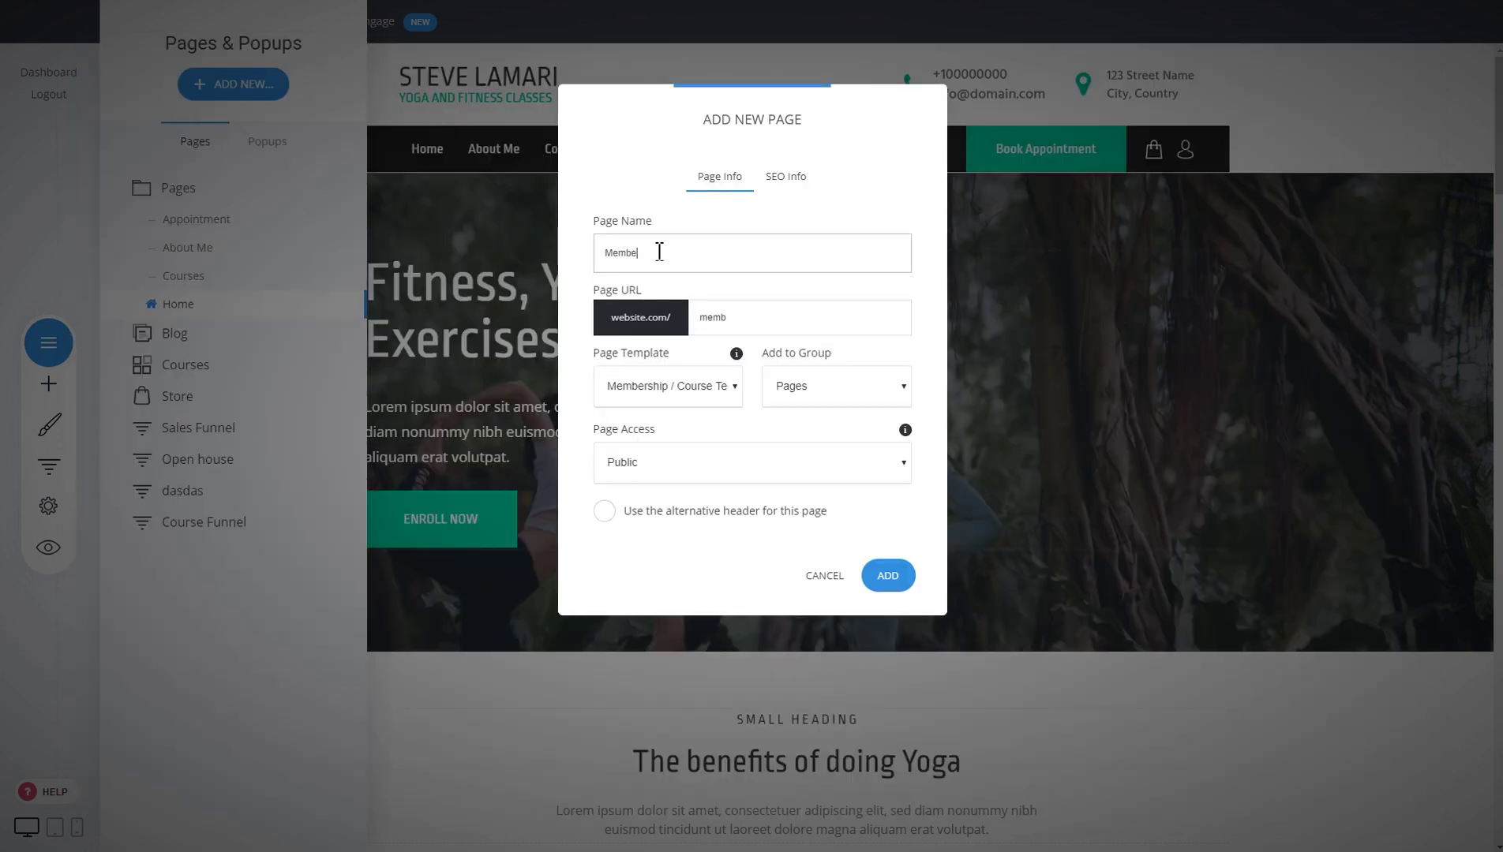
Create the 'Membership' page and open its course layout in the builder
left_click(872, 583)
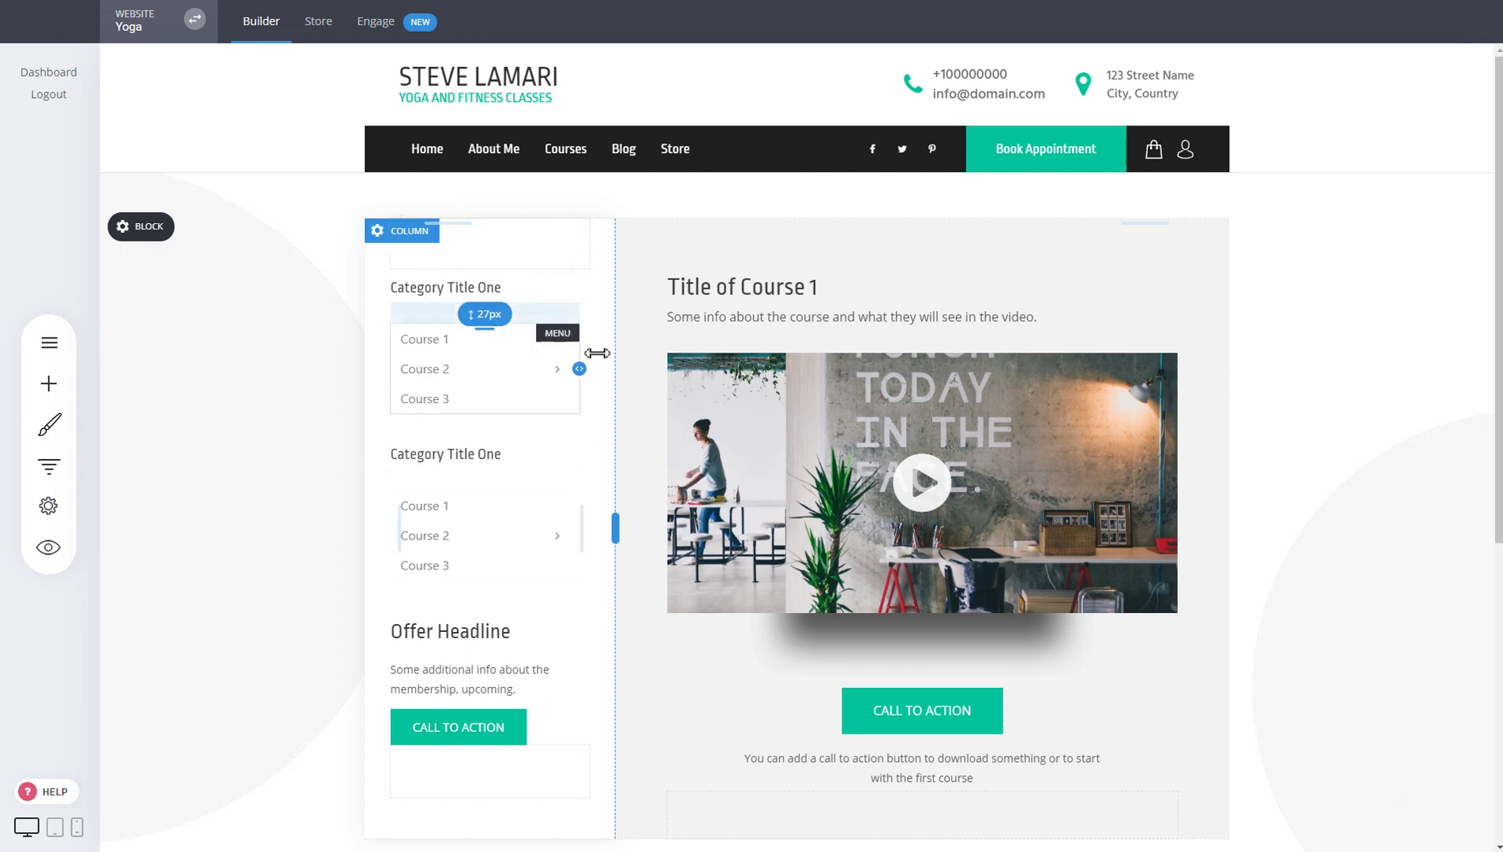
Make the left category column global by saving its current content as 'Navigation'
left_click(409, 235)
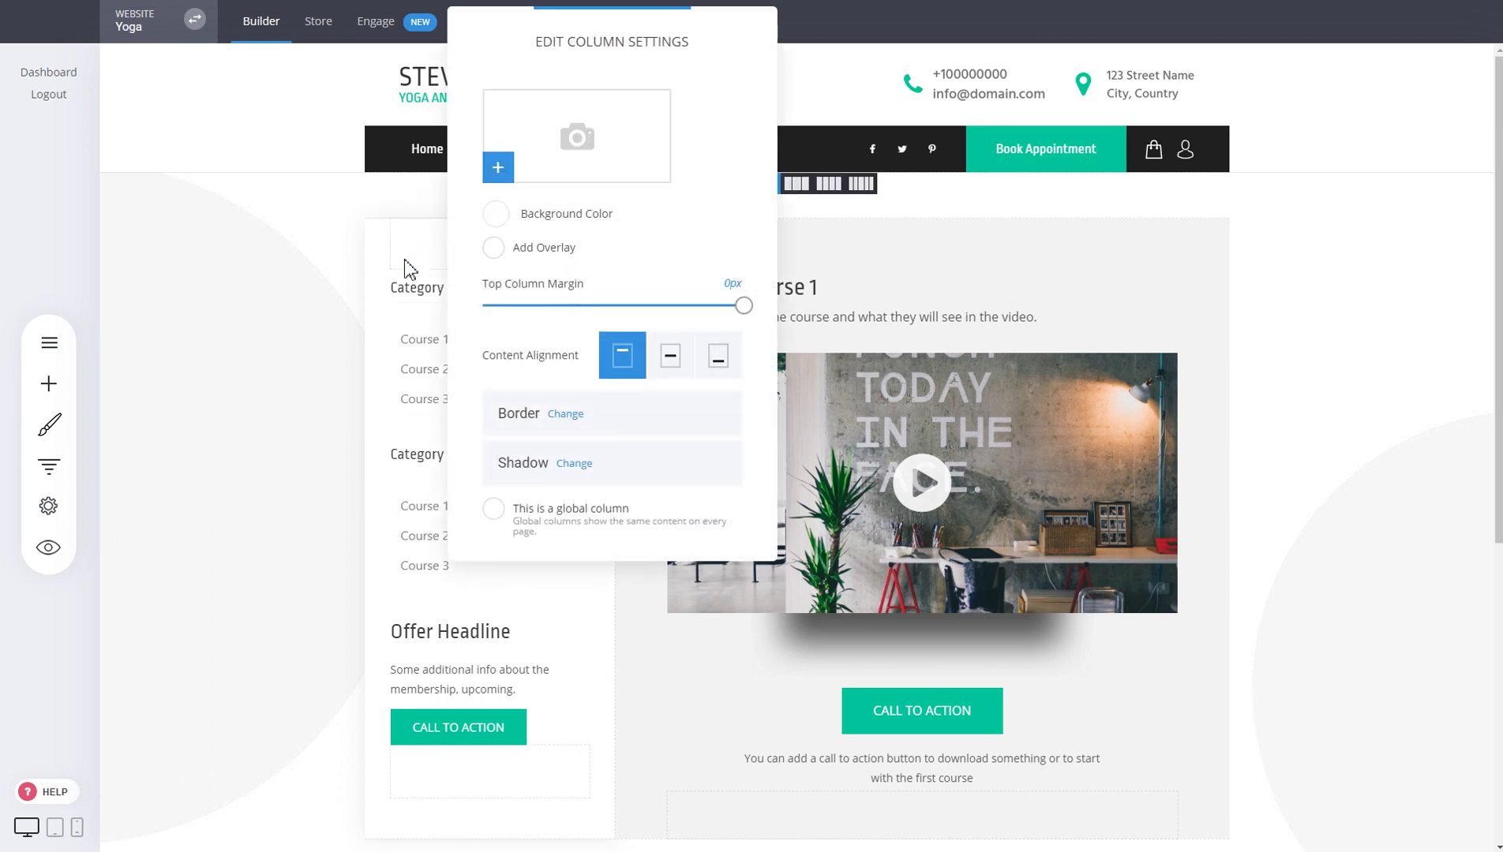
left_click(585, 521)
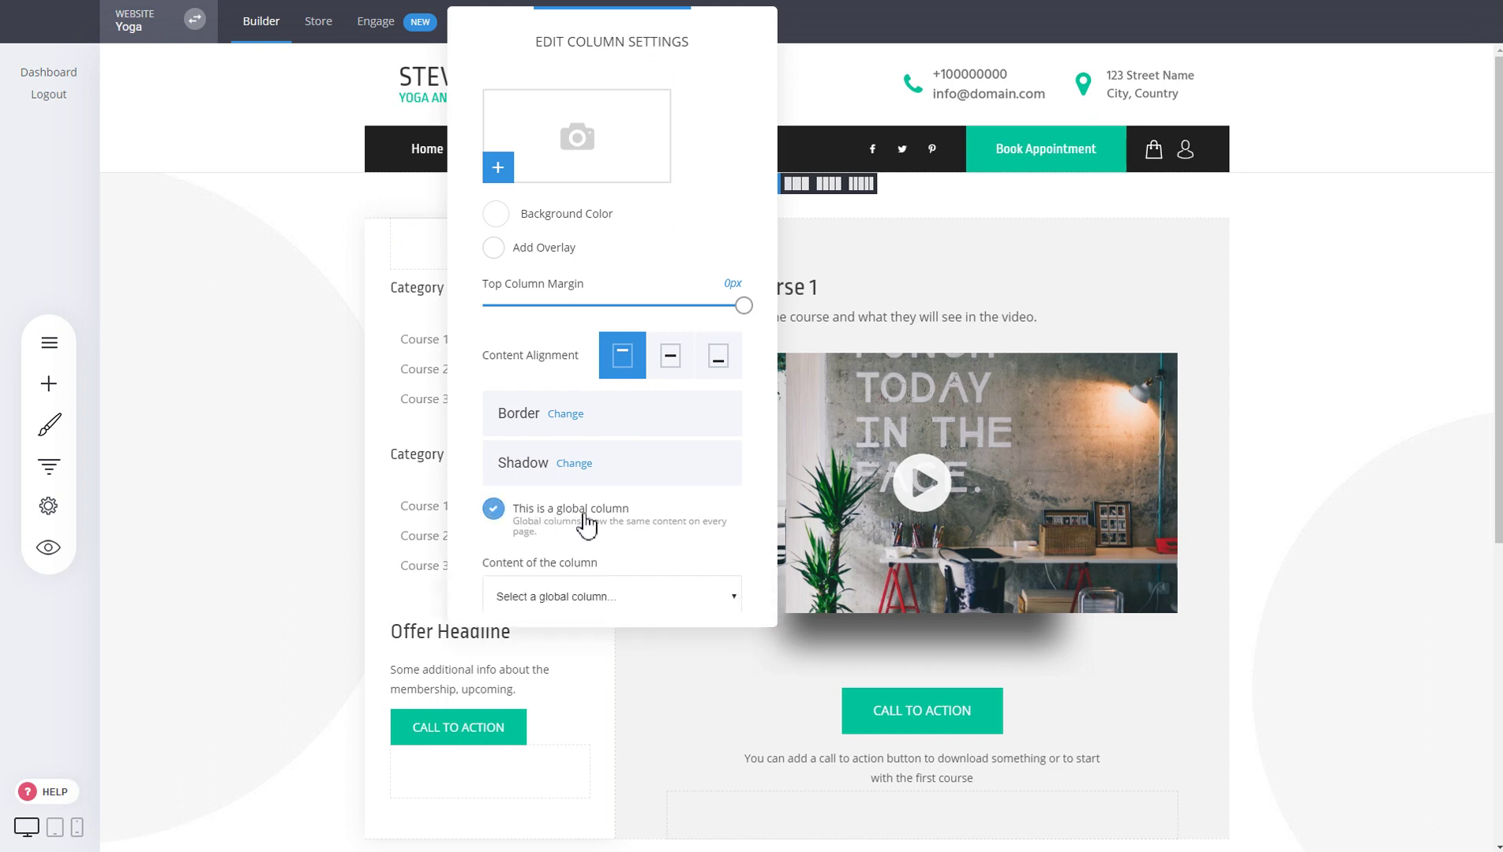
left_click(597, 599)
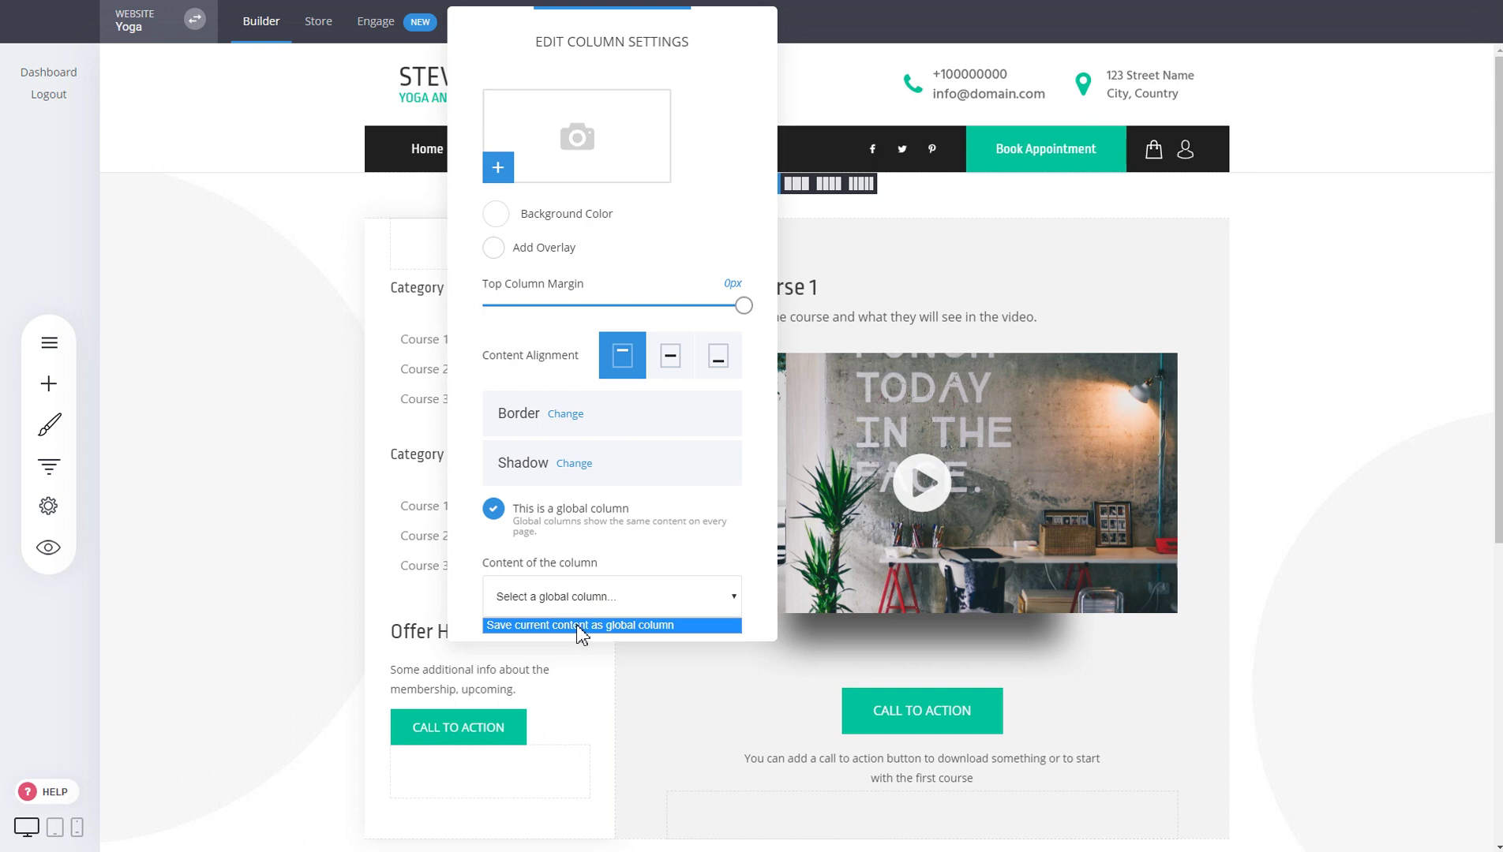
left_click(581, 626)
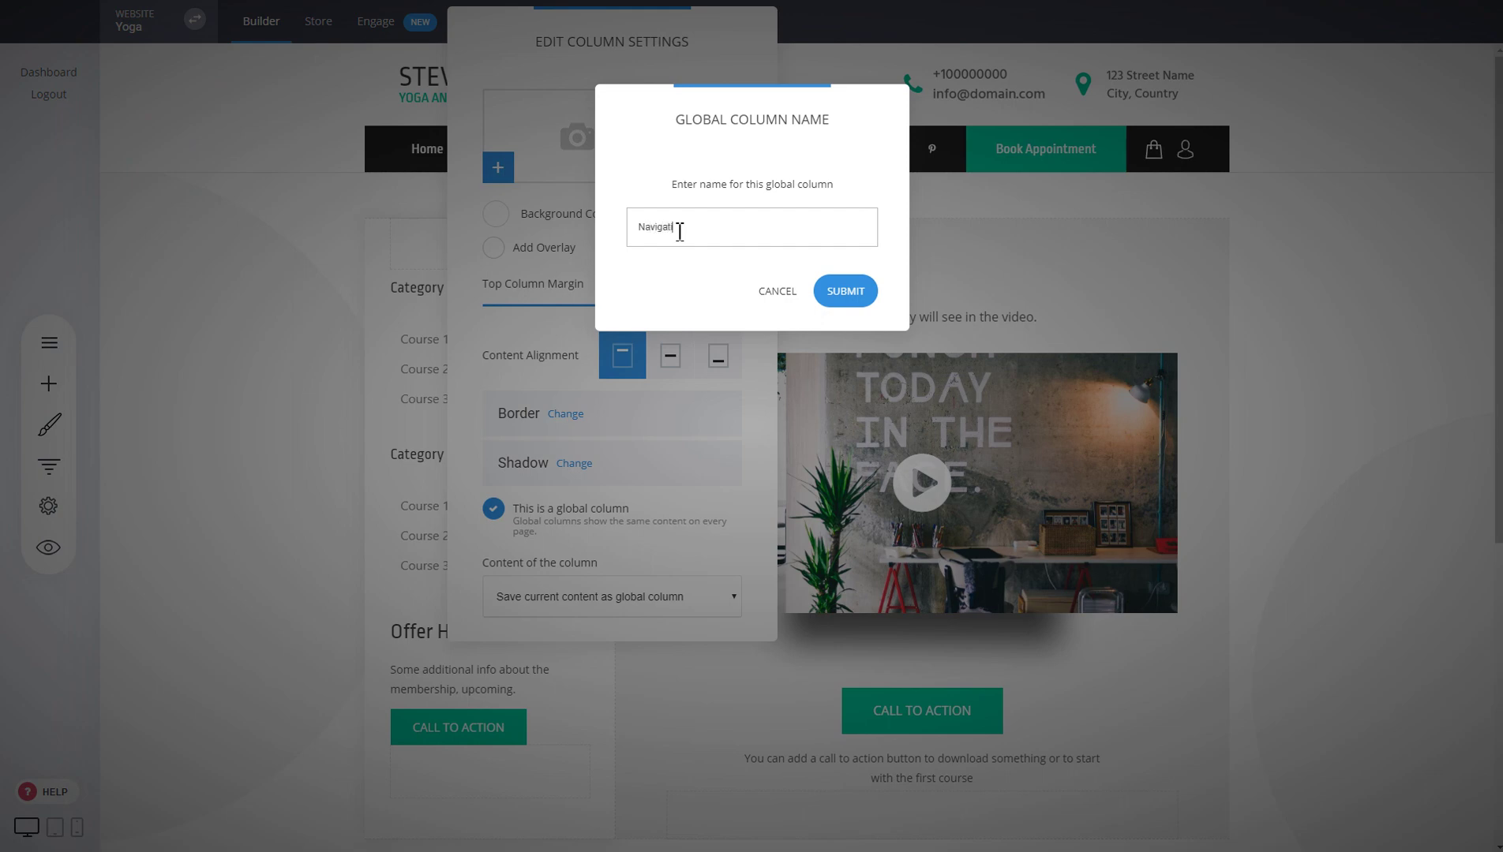
left_click(834, 298)
left_click(975, 365)
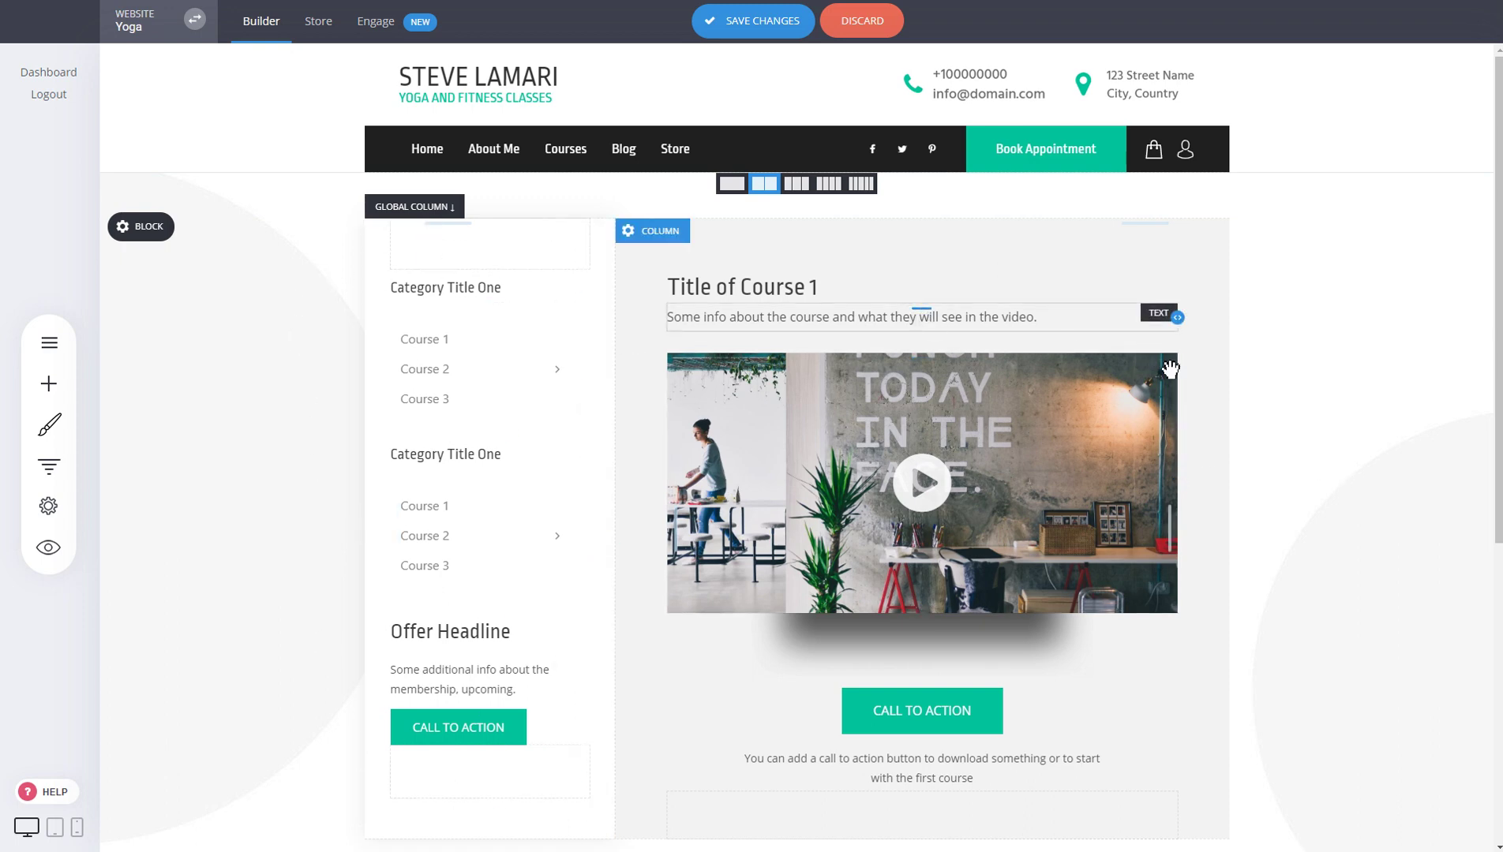
Save the page, then duplicate the Membership page from the Pages list
key("ctrl+s")
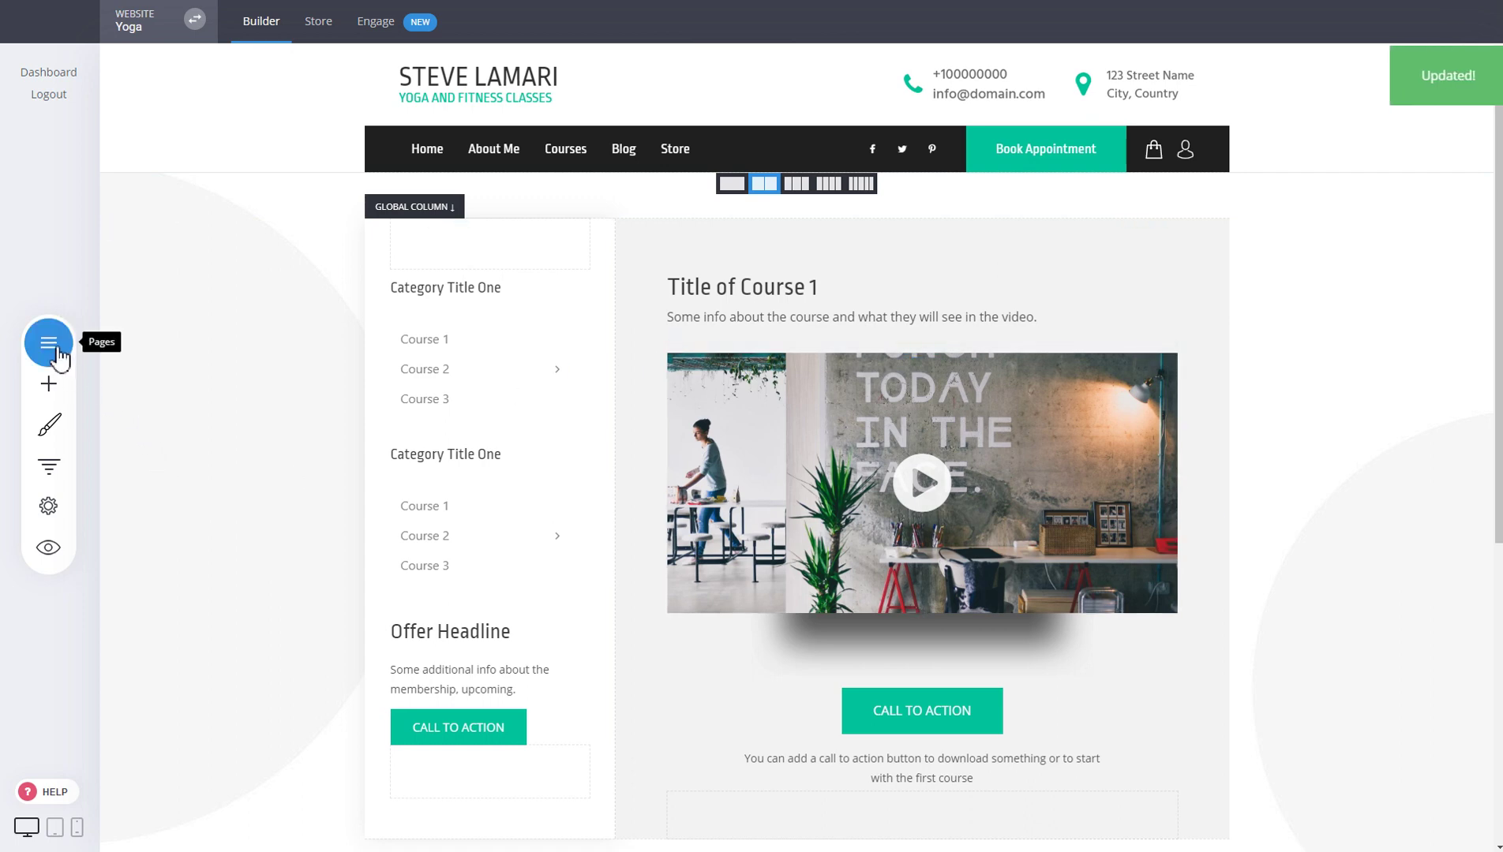
left_click(49, 342)
left_click(341, 332)
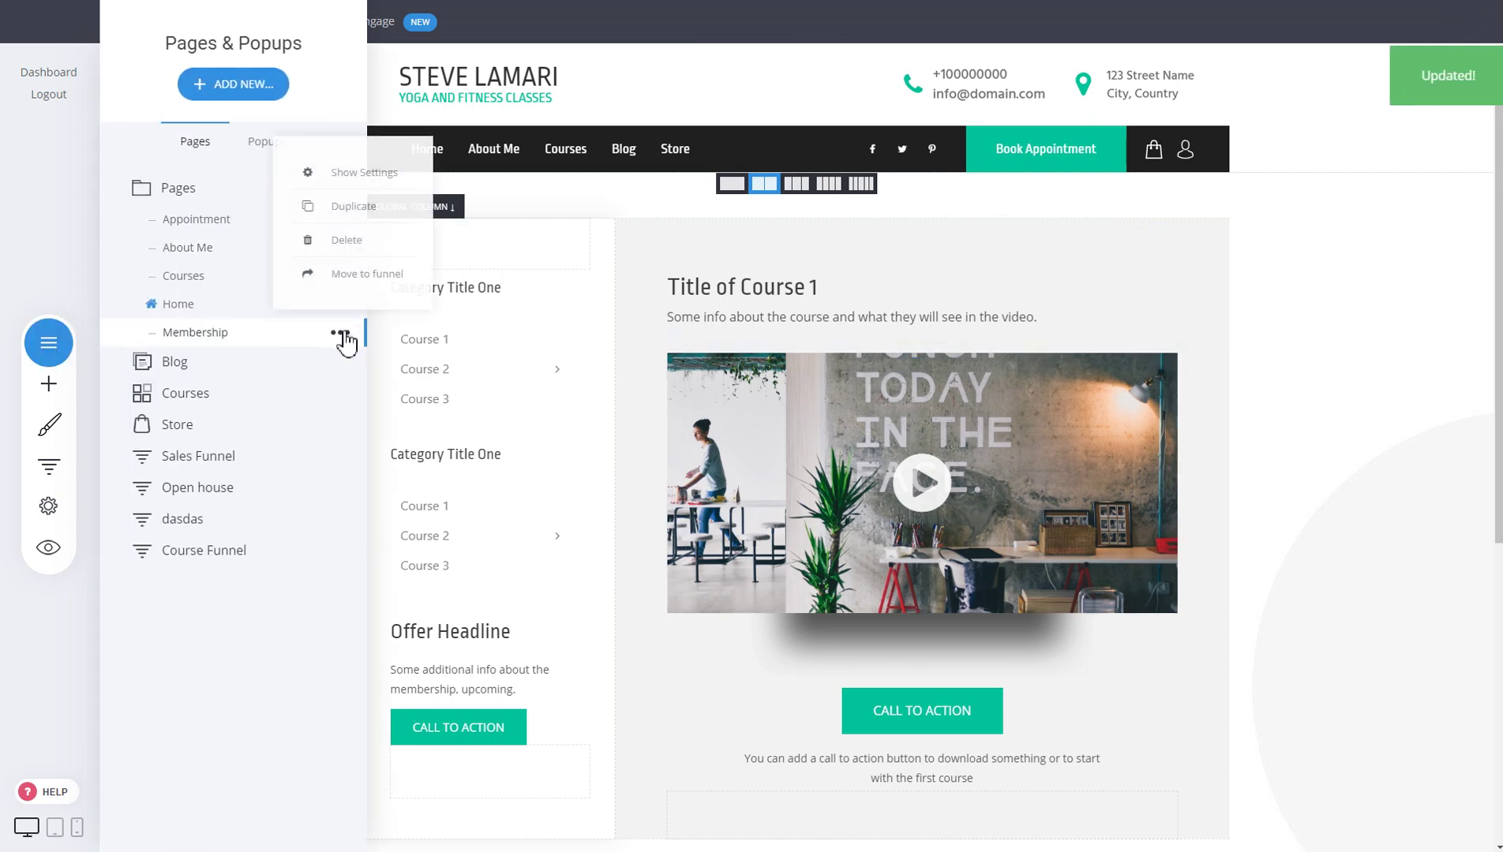
left_click(354, 207)
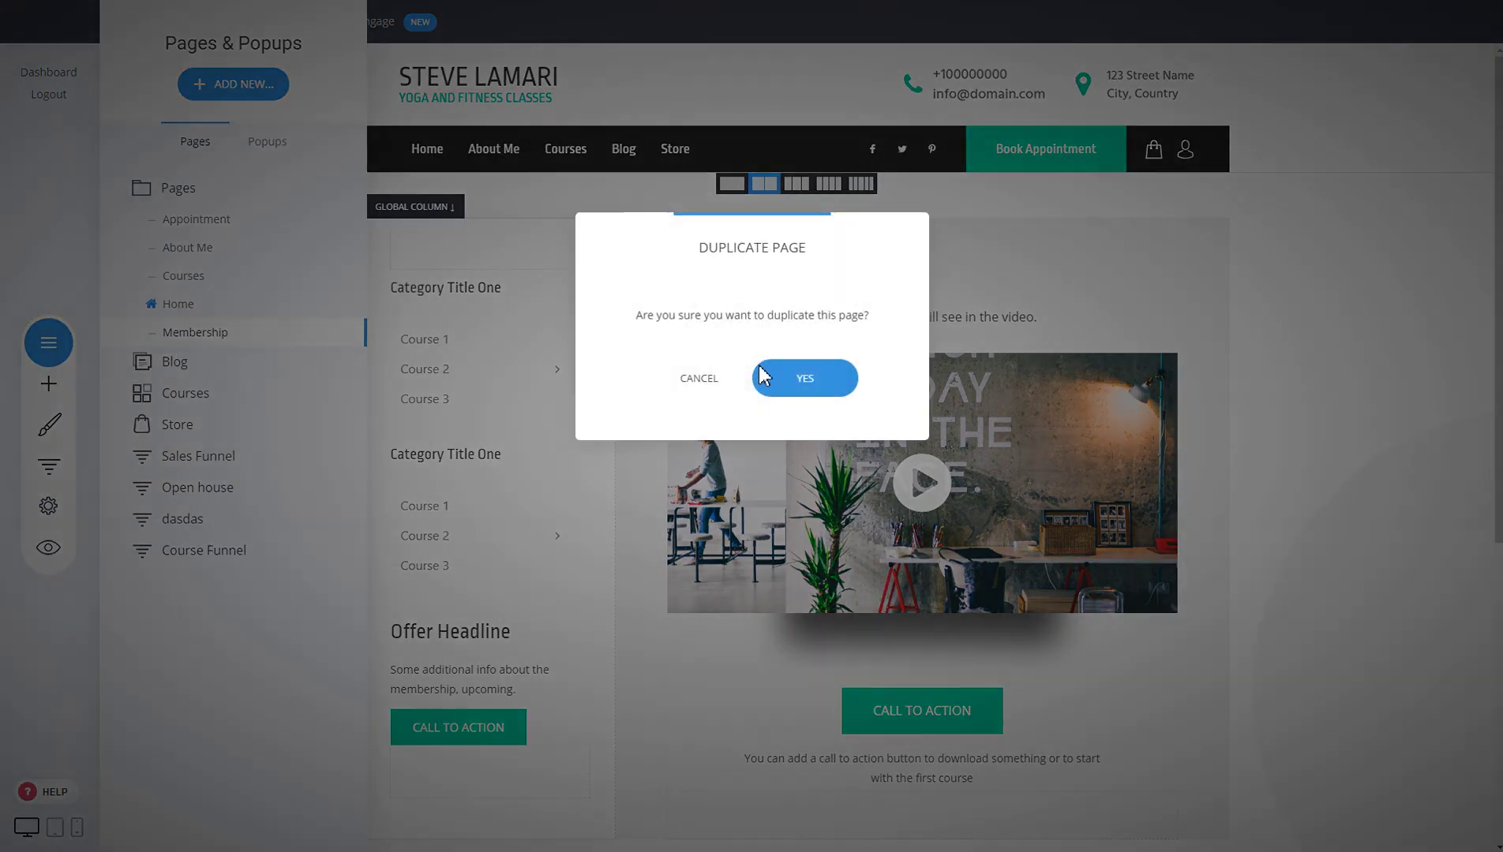
left_click(805, 379)
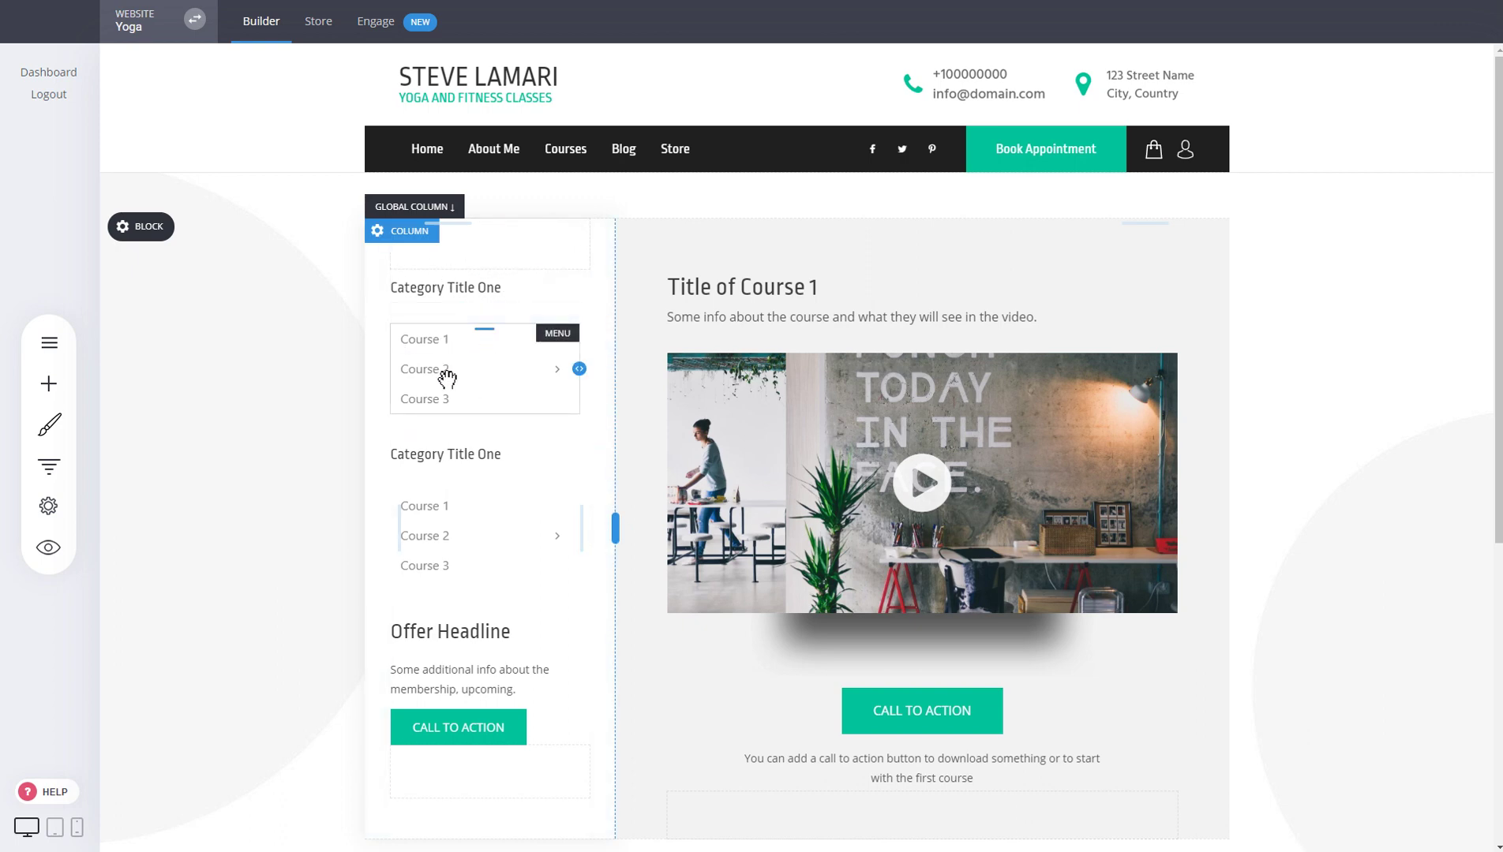
Give both 'Category Title One' headings the teal global colour and save the changes
left_click(482, 289)
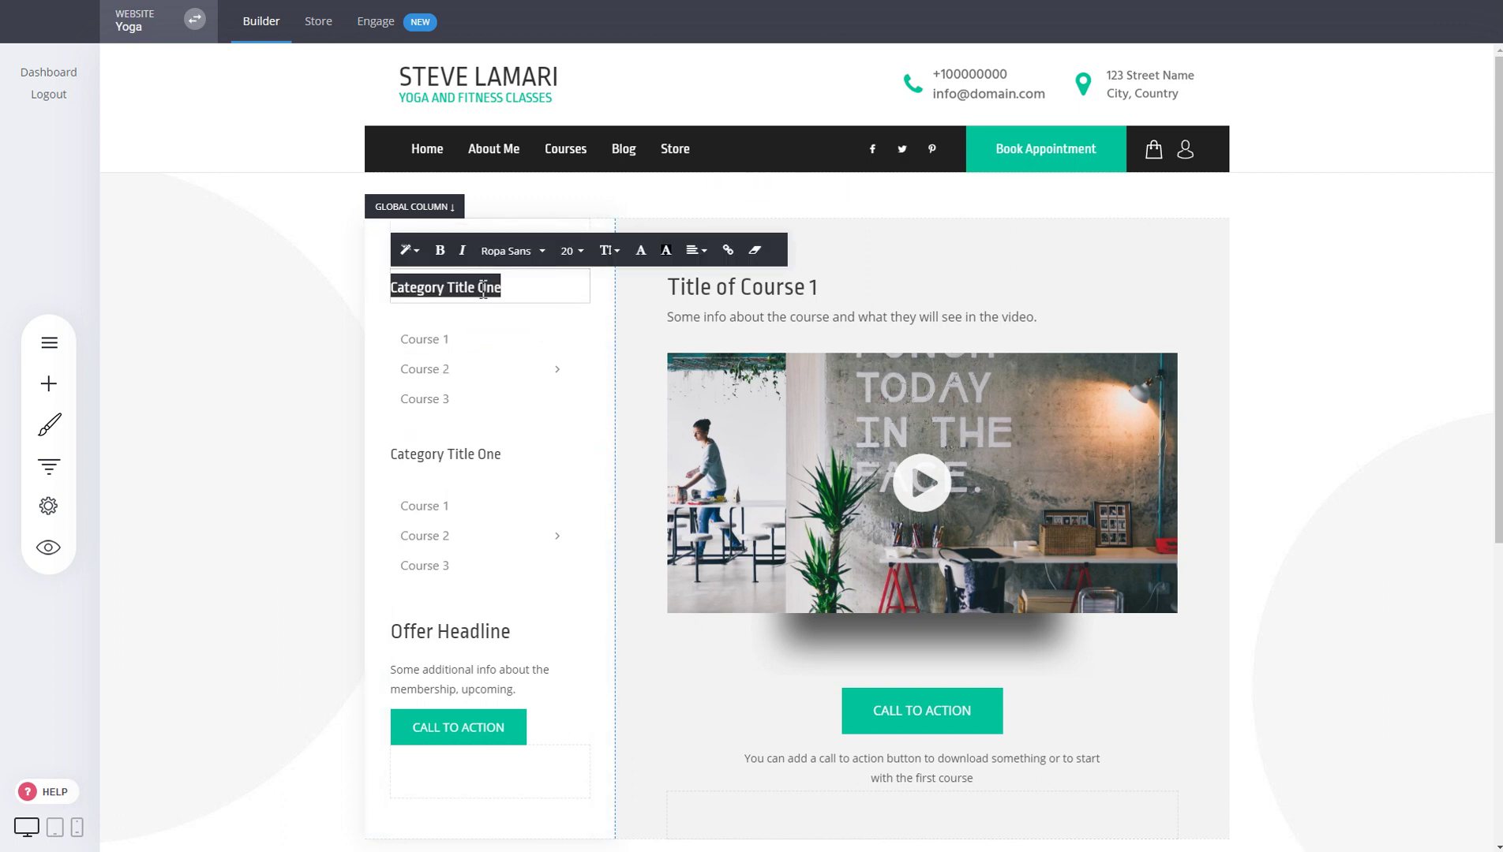
left_click(514, 292)
left_click(640, 250)
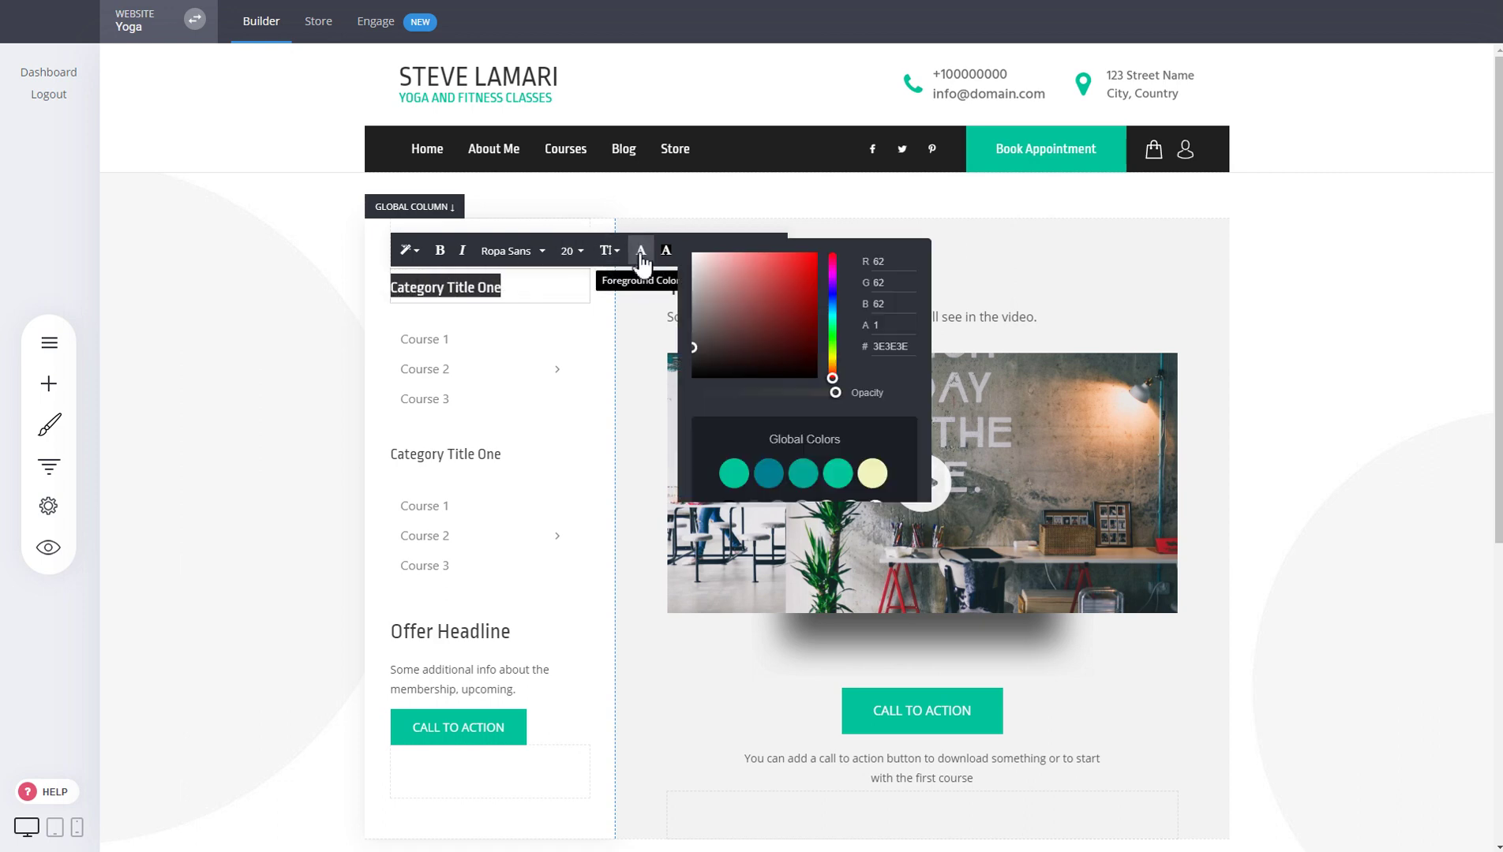
left_click(733, 474)
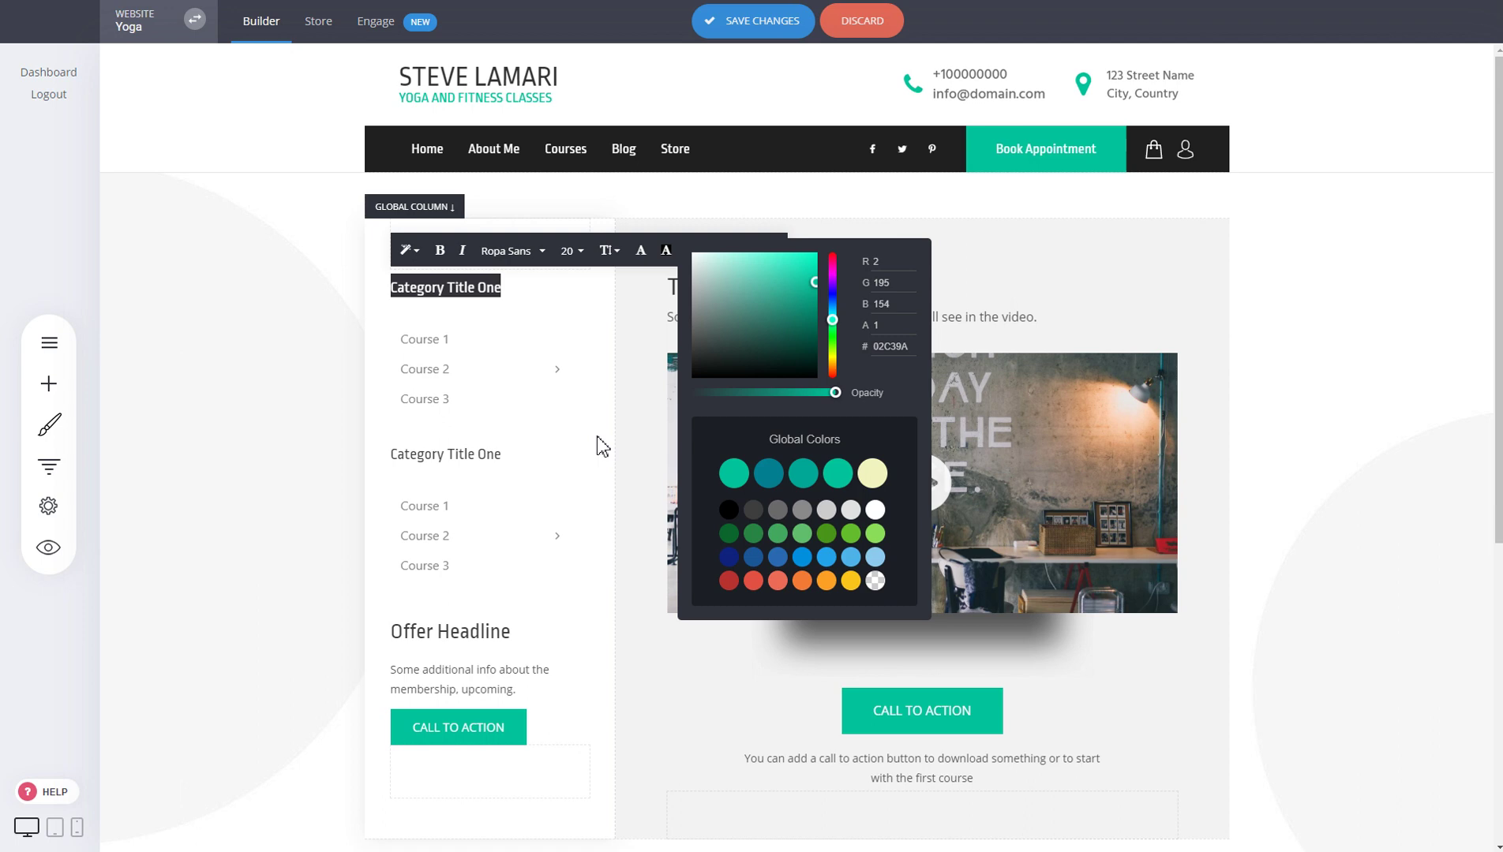
left_click(292, 355)
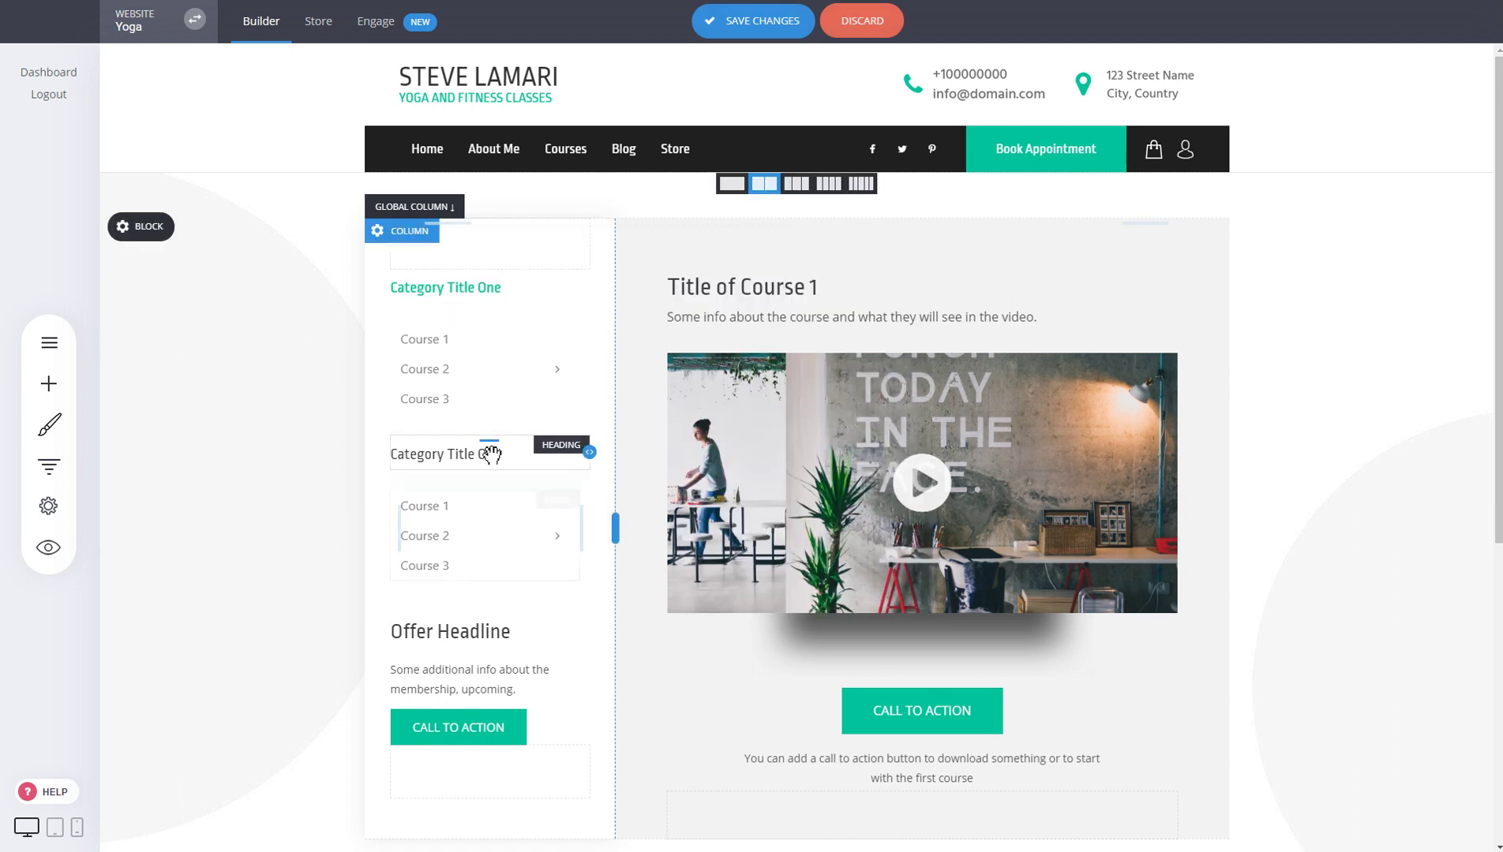
left_click(483, 453)
left_click(640, 417)
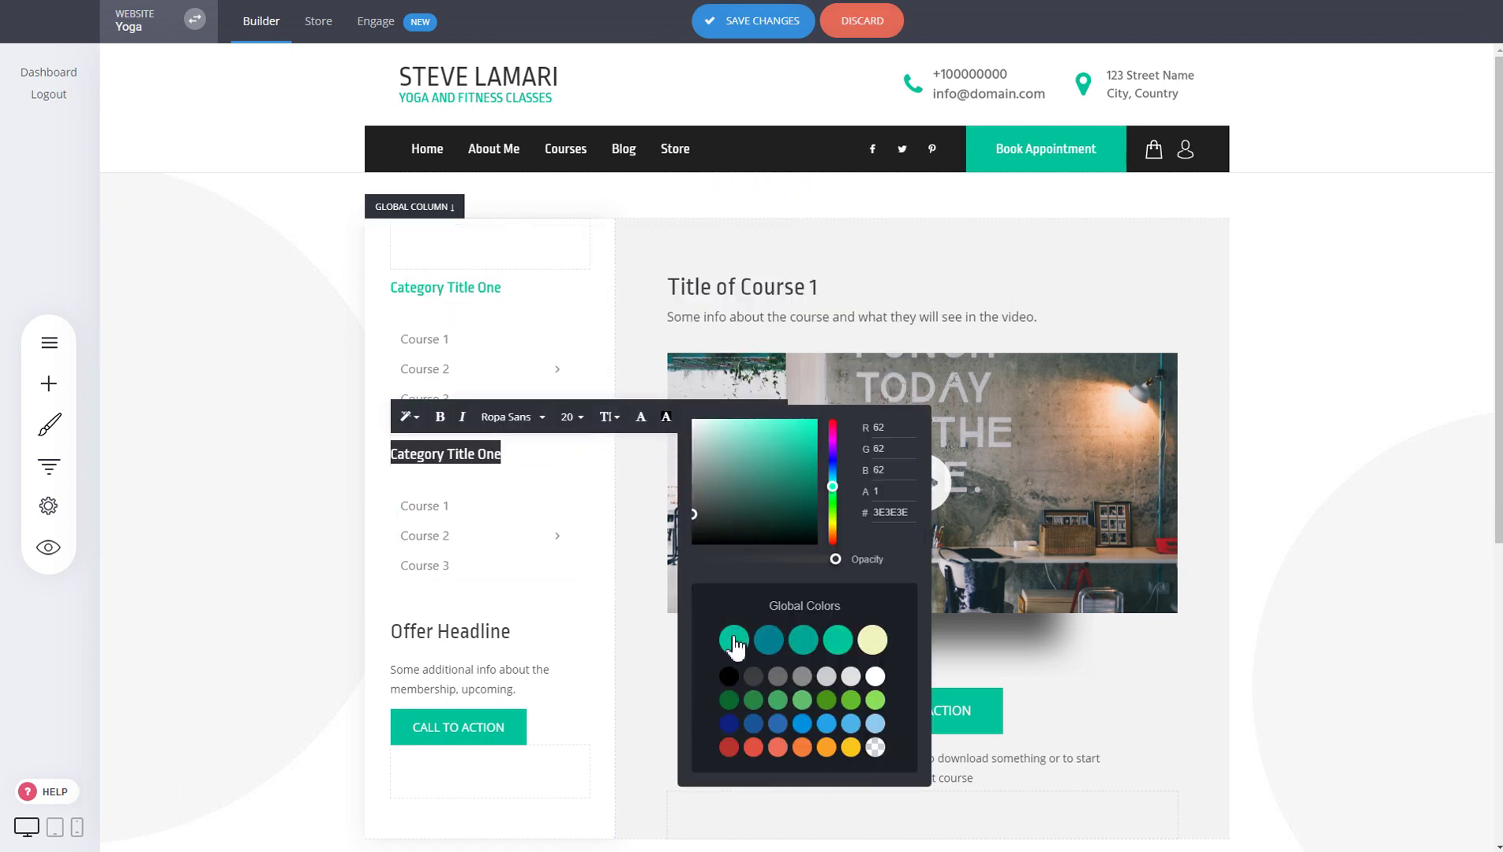
left_click(213, 498)
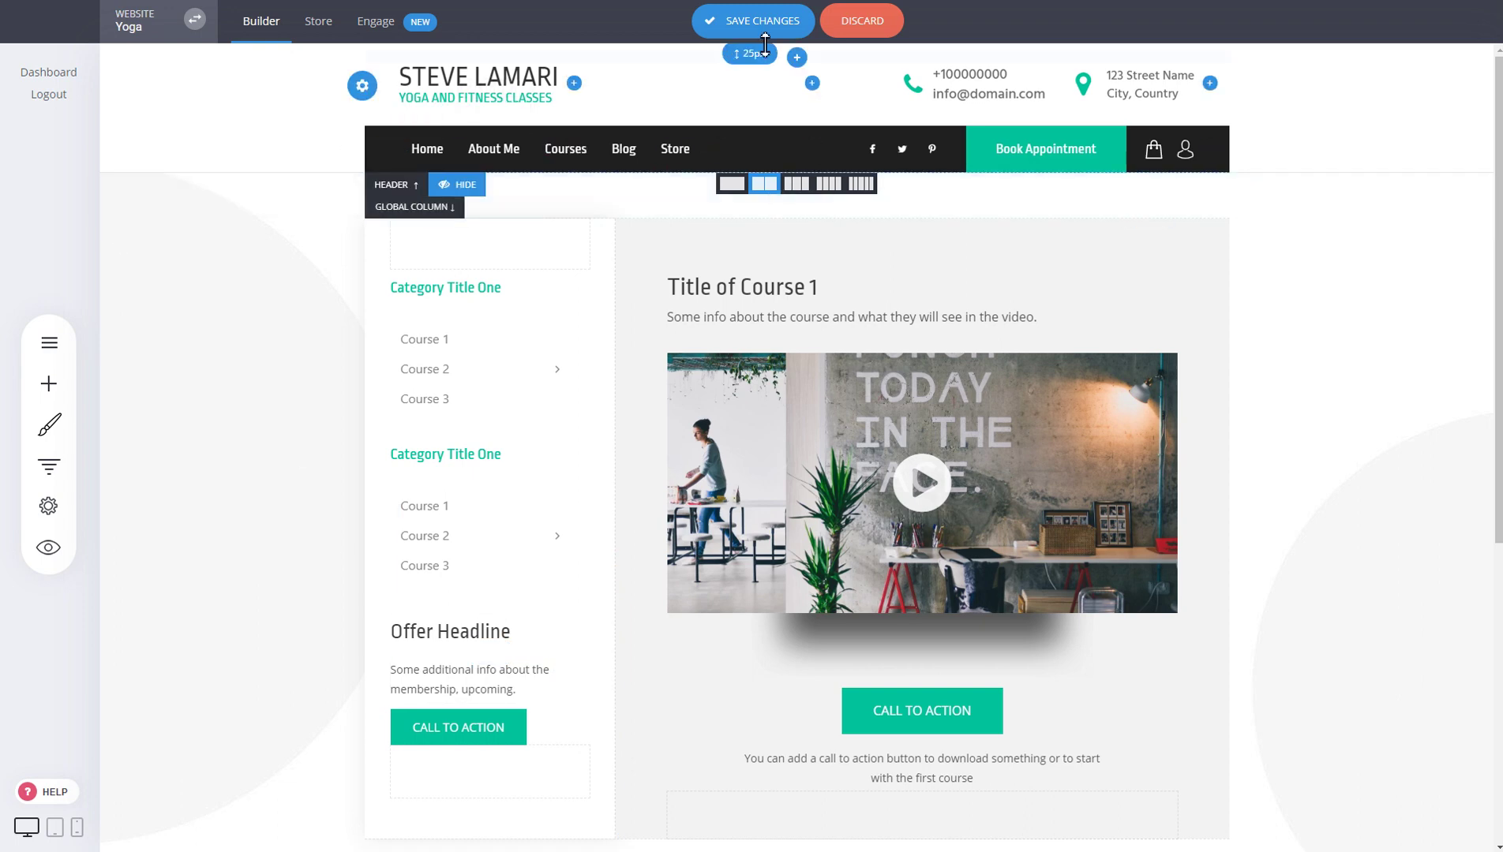
left_click(776, 36)
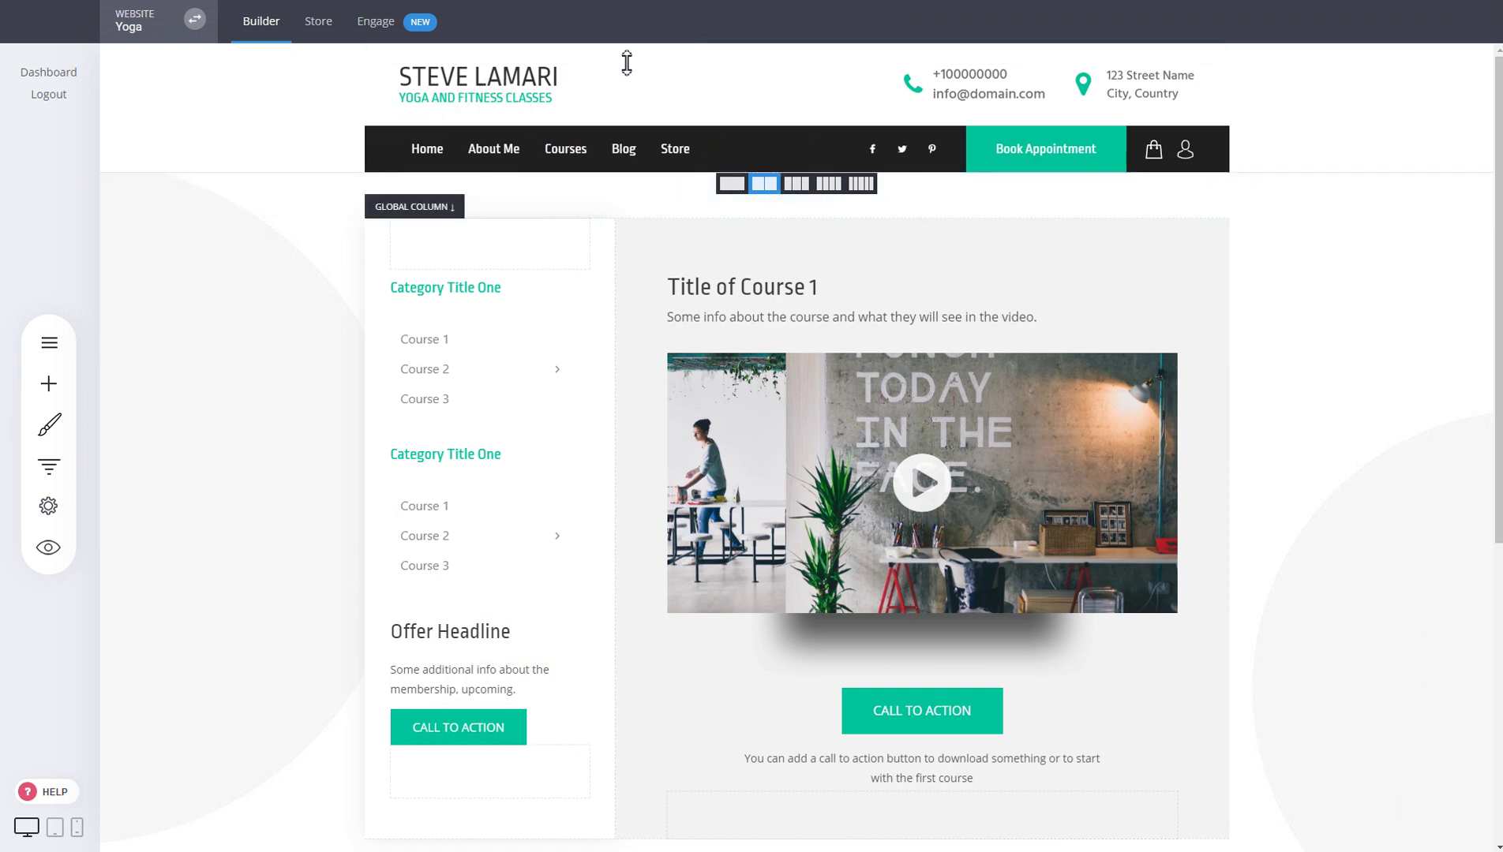
On the duplicated Membership page, set the navigation column's background to black
left_click(56, 345)
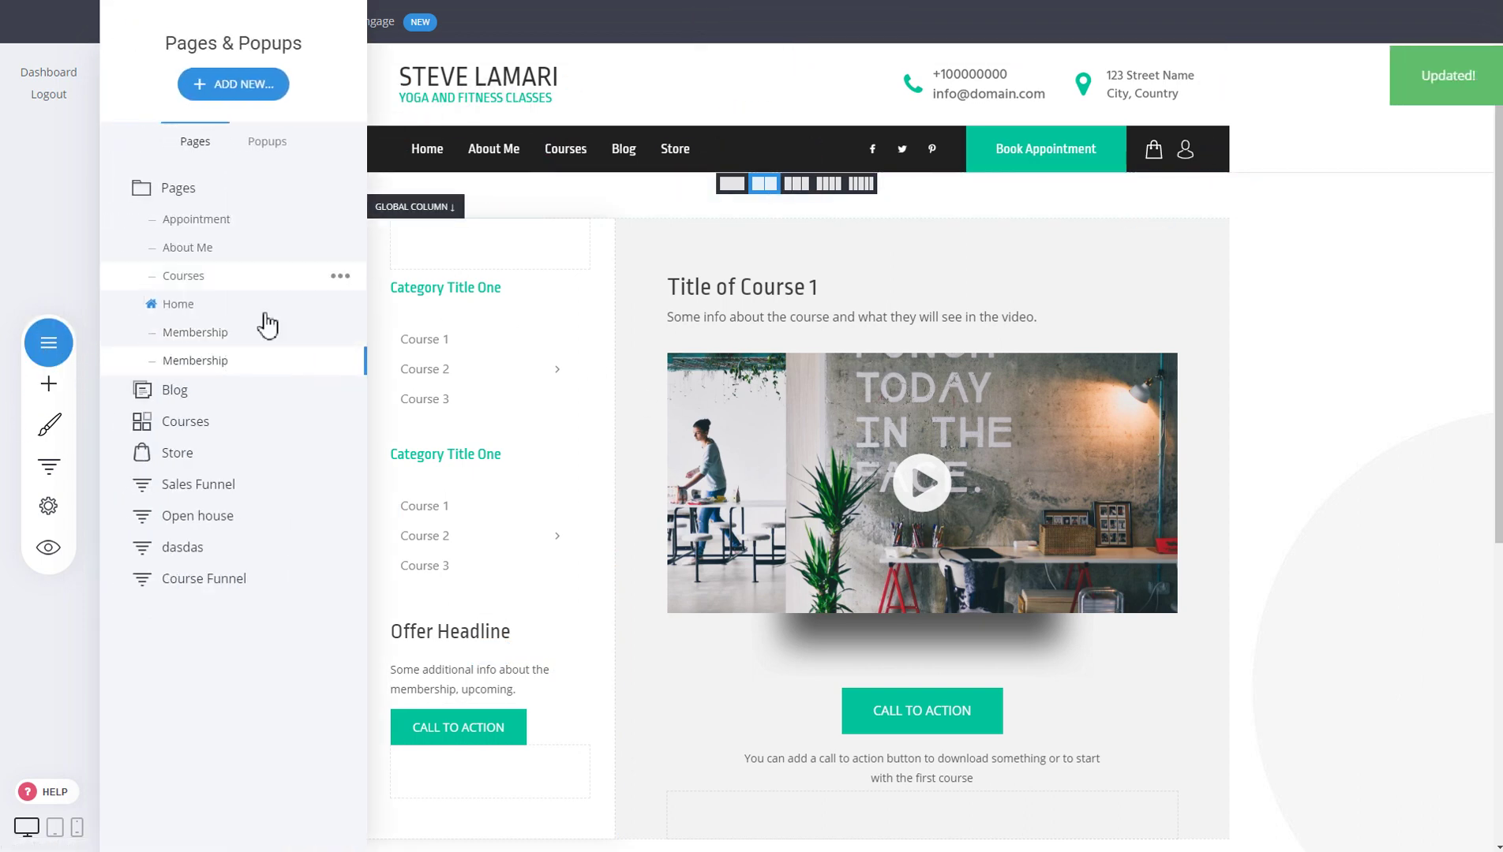
left_click(201, 351)
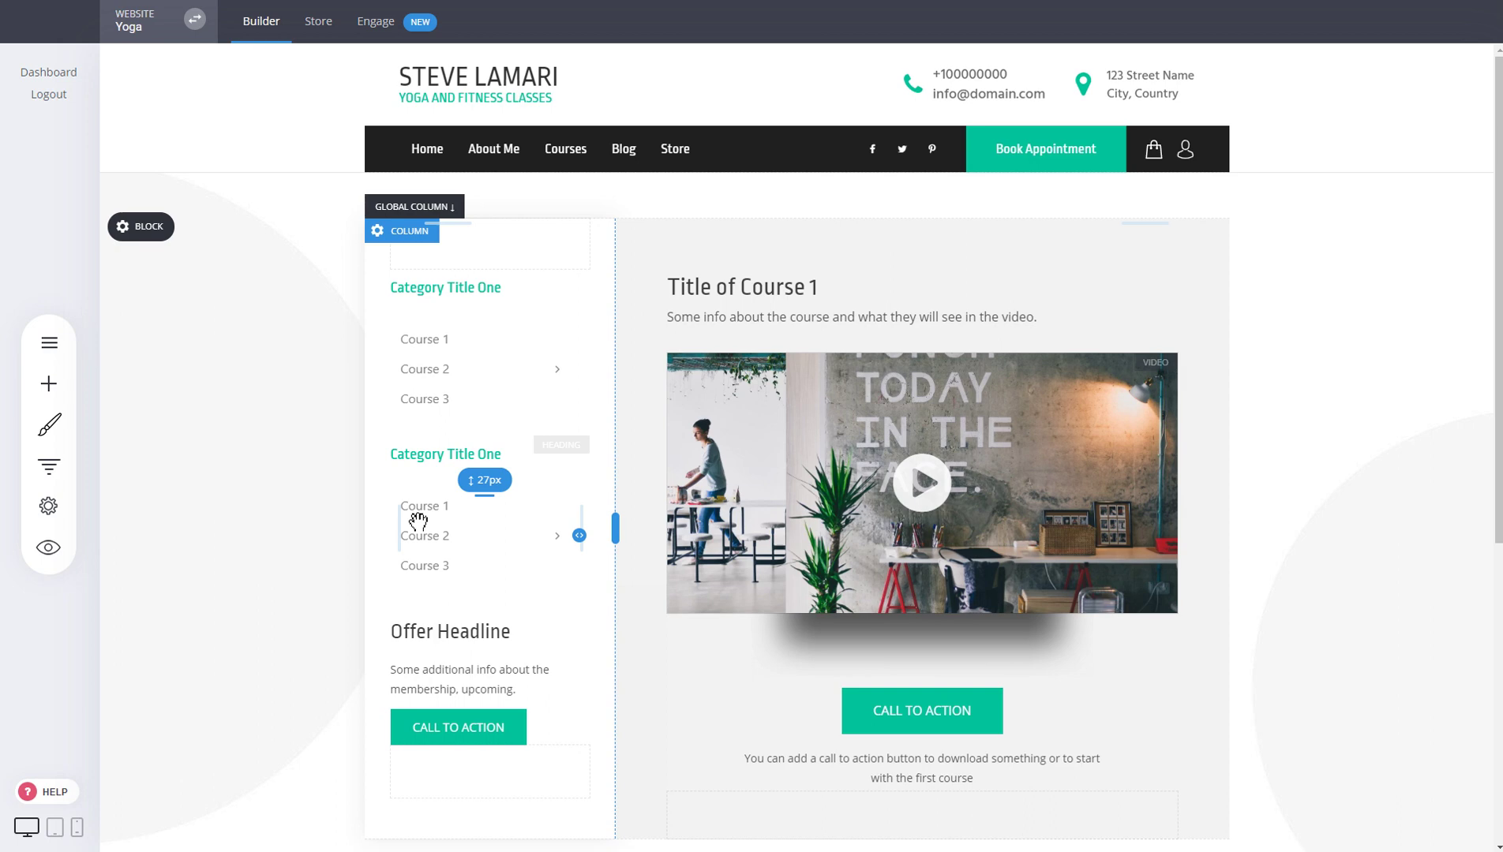
left_click(403, 230)
left_click(495, 221)
left_click(499, 264)
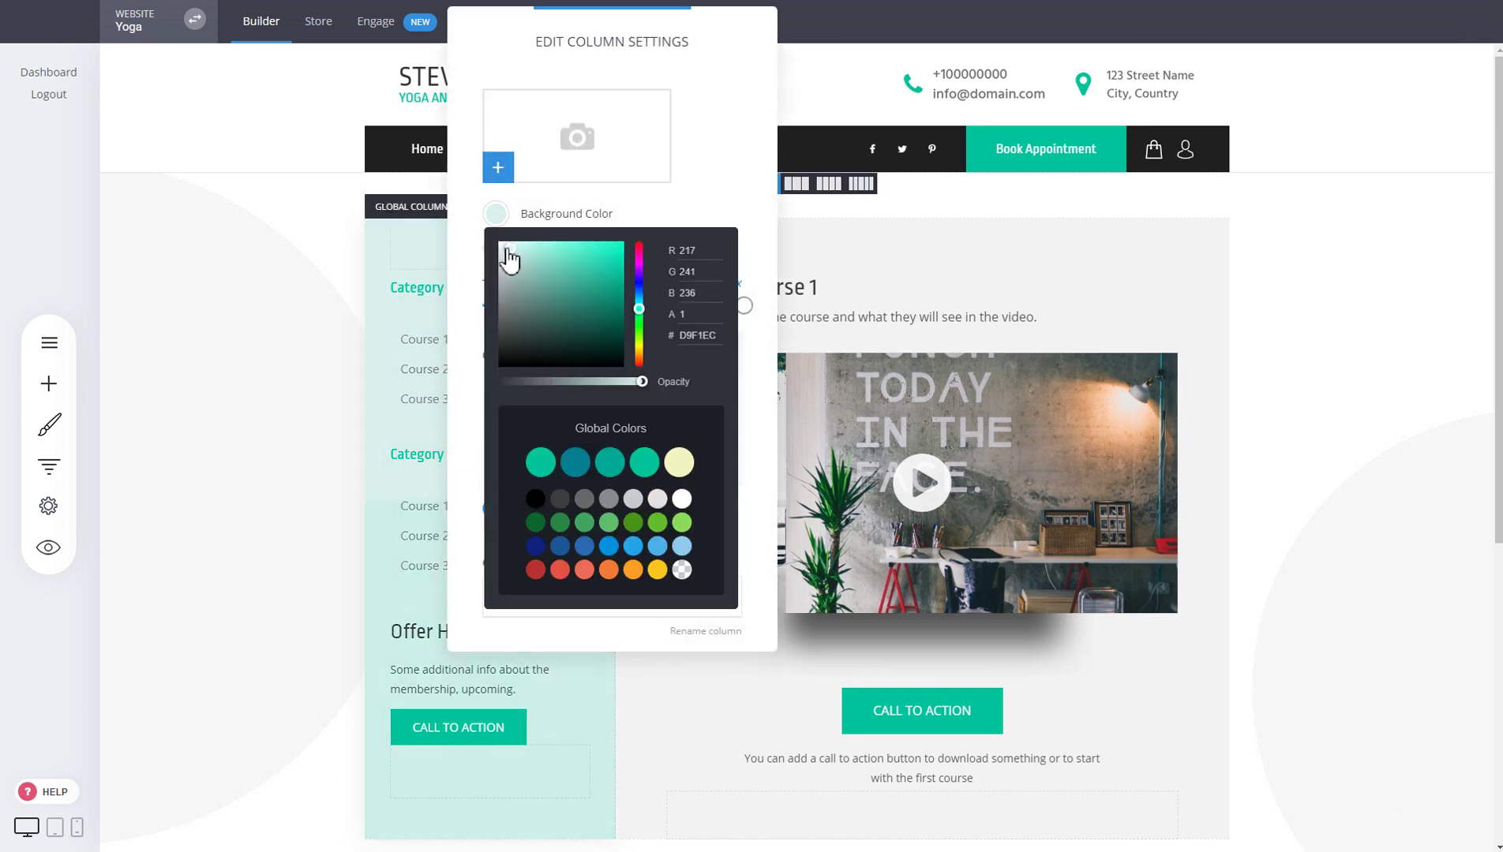
left_click_drag(496, 271, 427, 381)
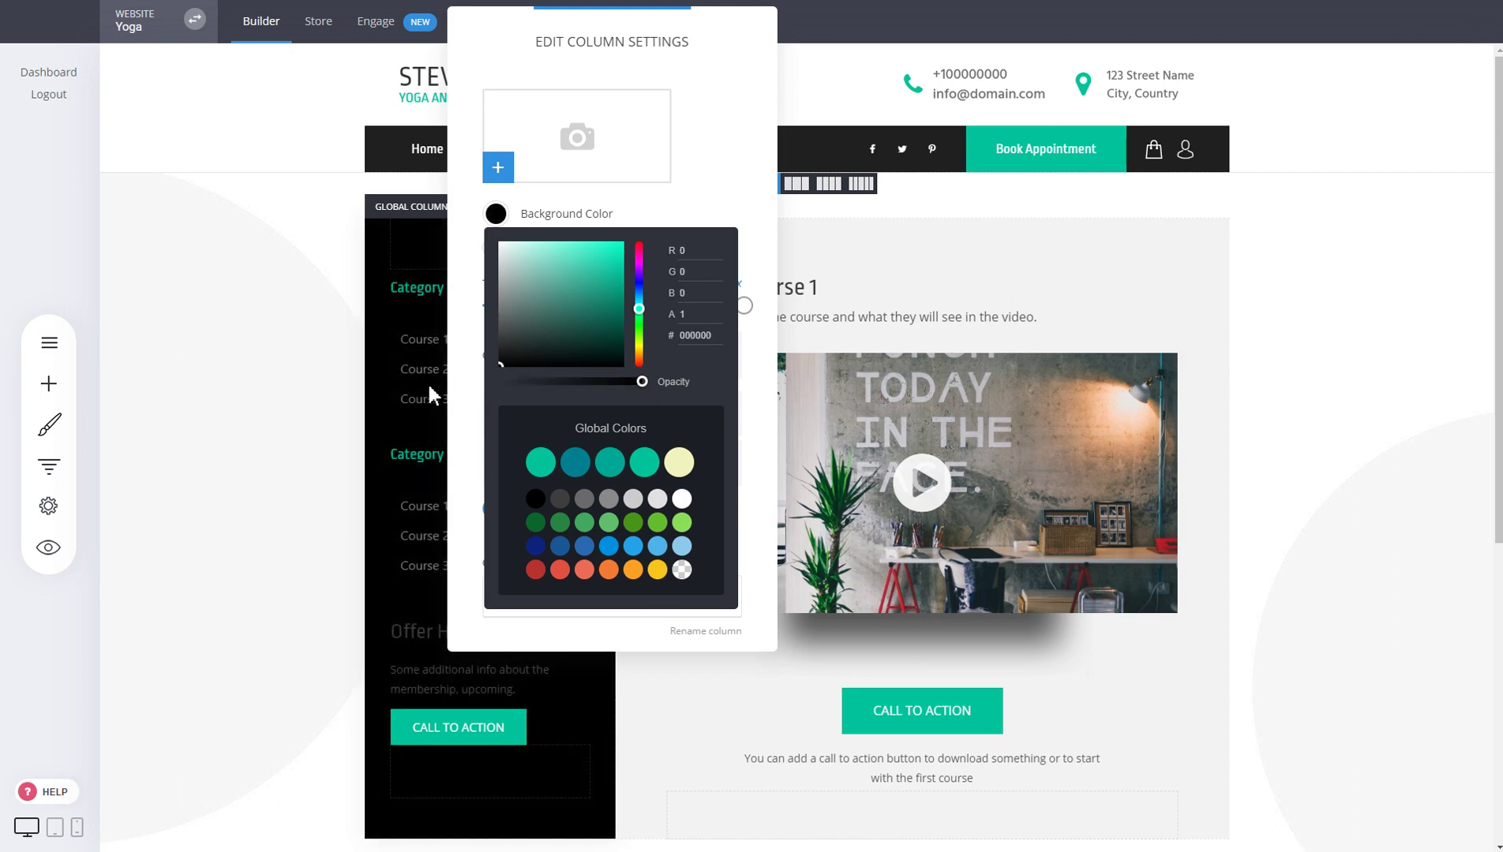
left_click(256, 354)
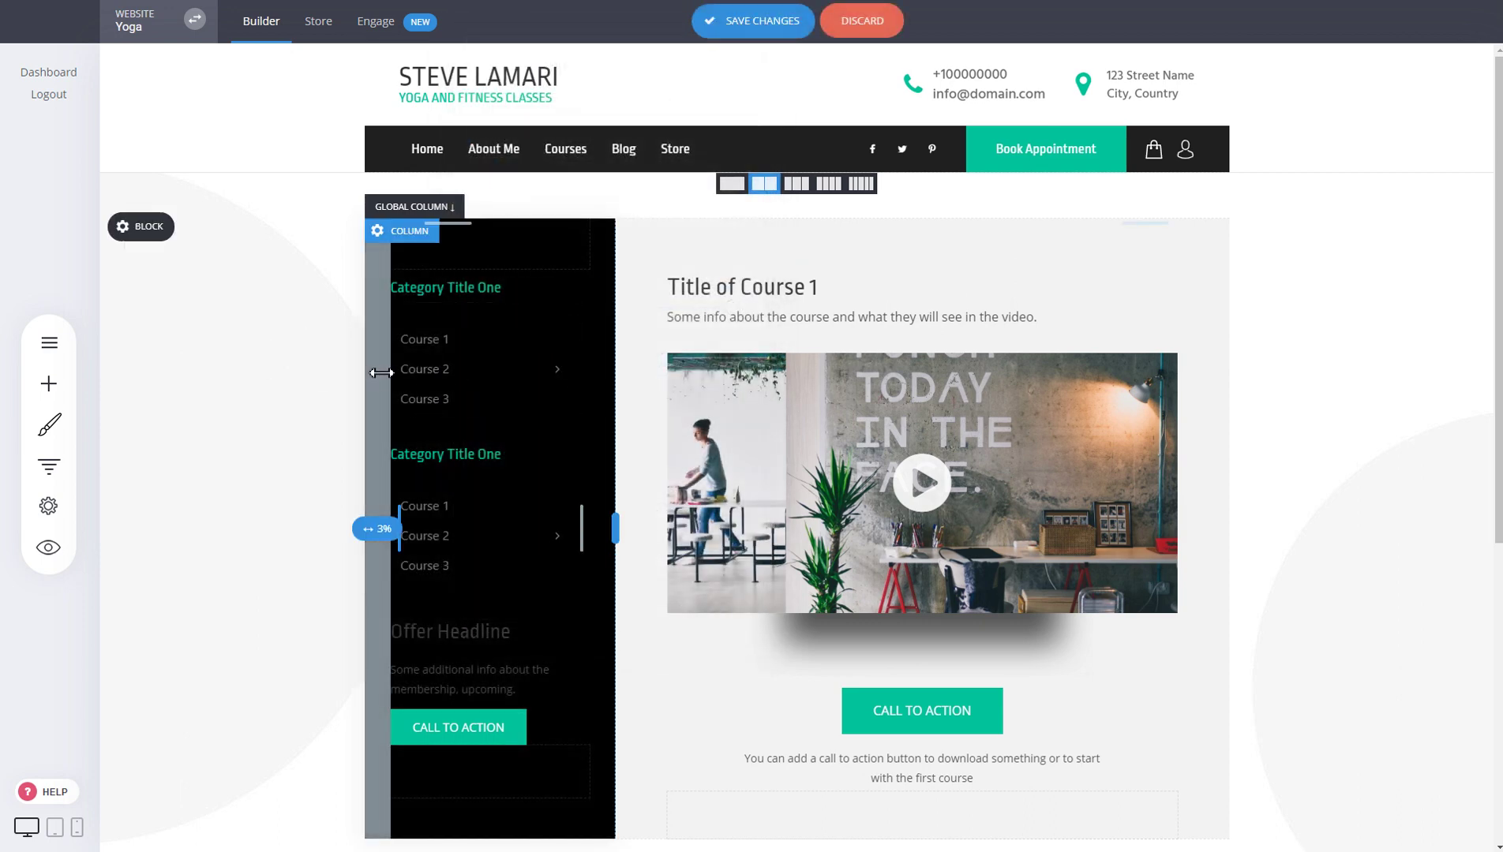
Widen the column's left padding slightly, save, and open the second Membership page
left_click_drag(367, 527, 375, 526)
left_click(756, 21)
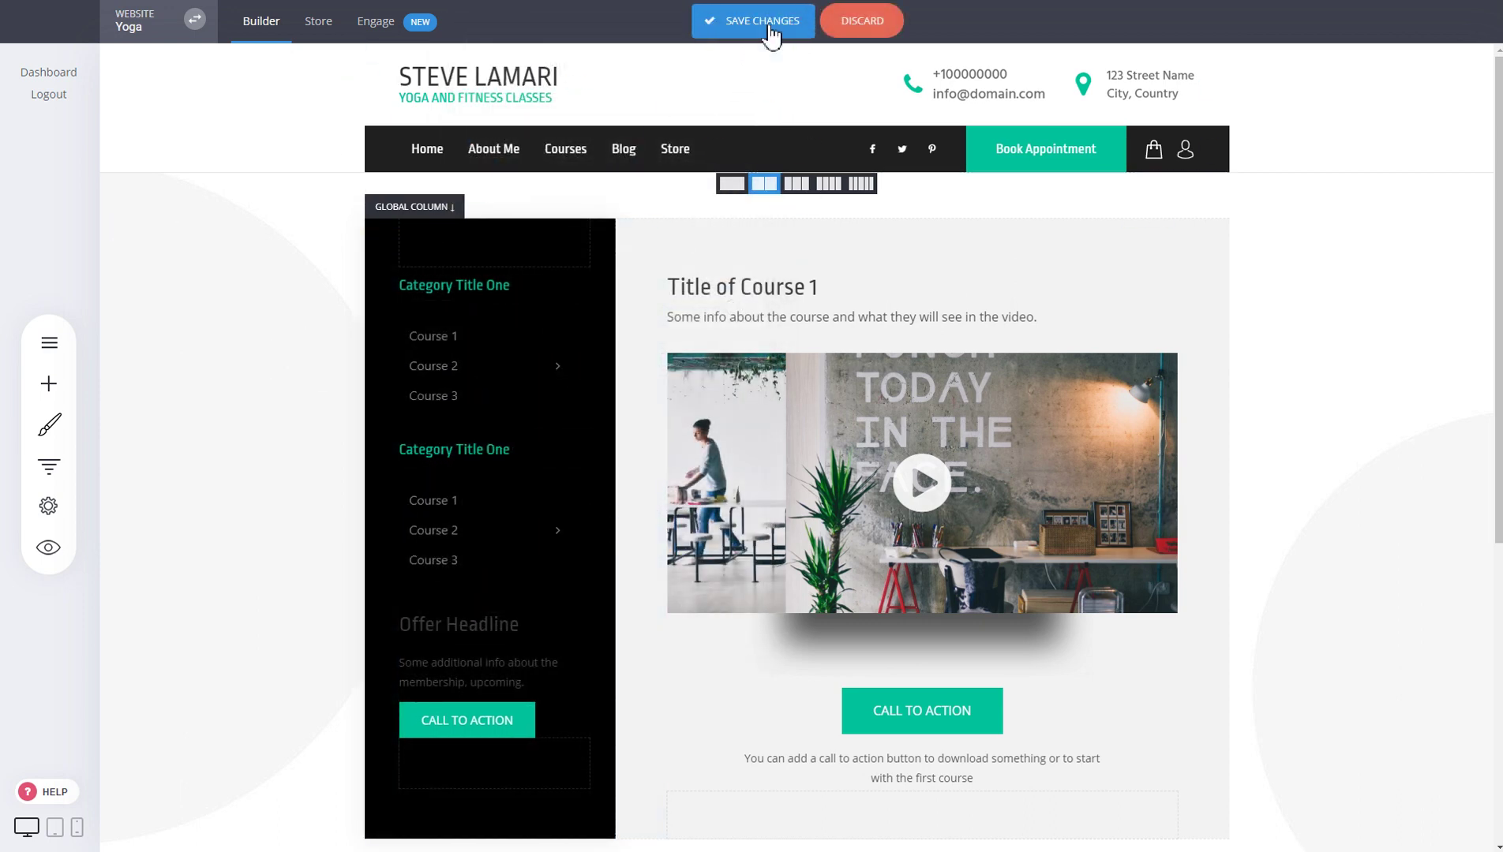
left_click(48, 342)
left_click(233, 364)
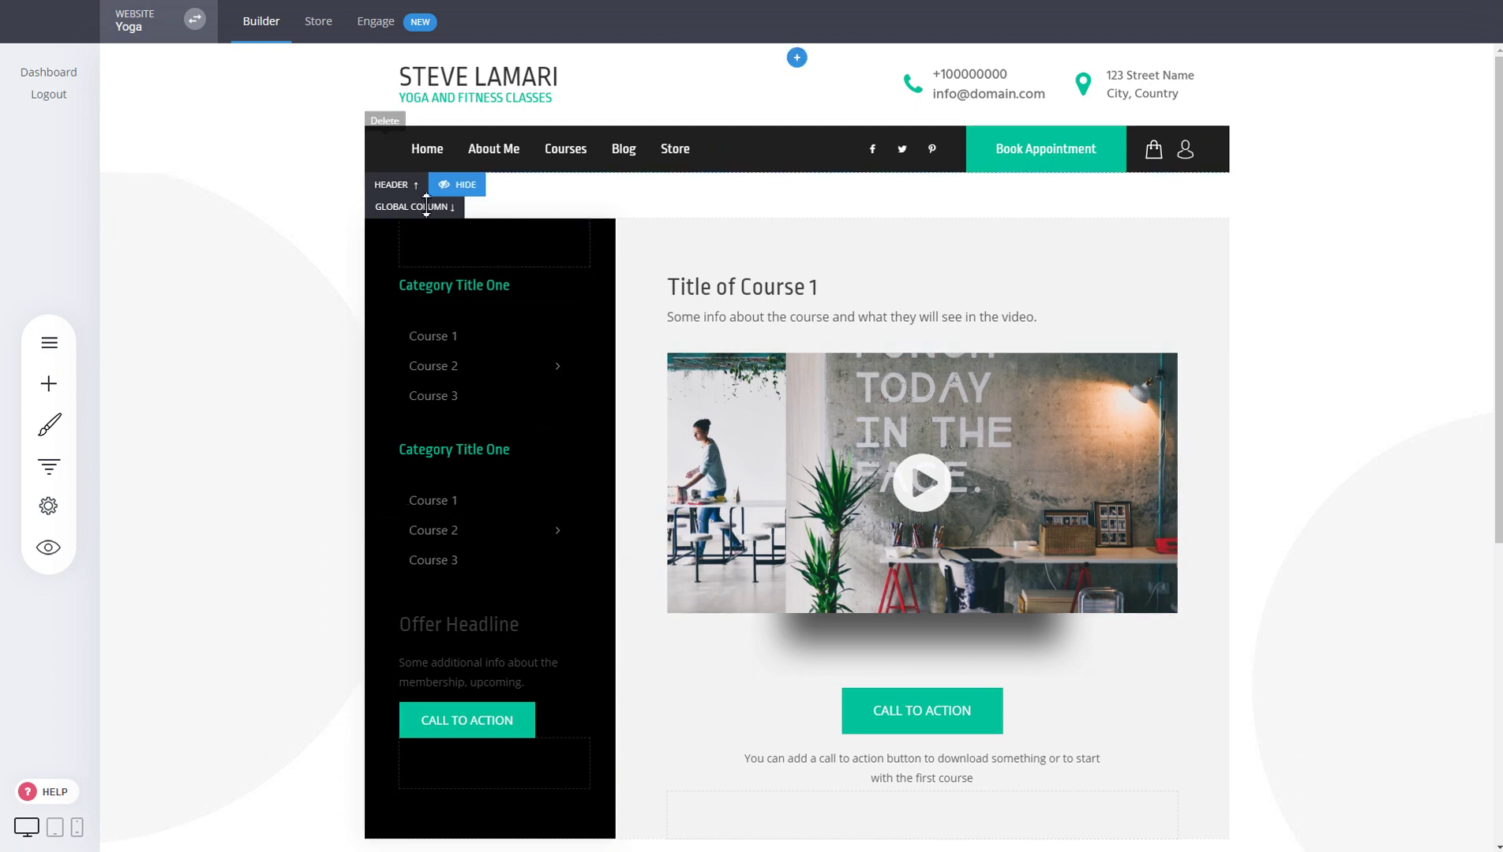
left_click(398, 245)
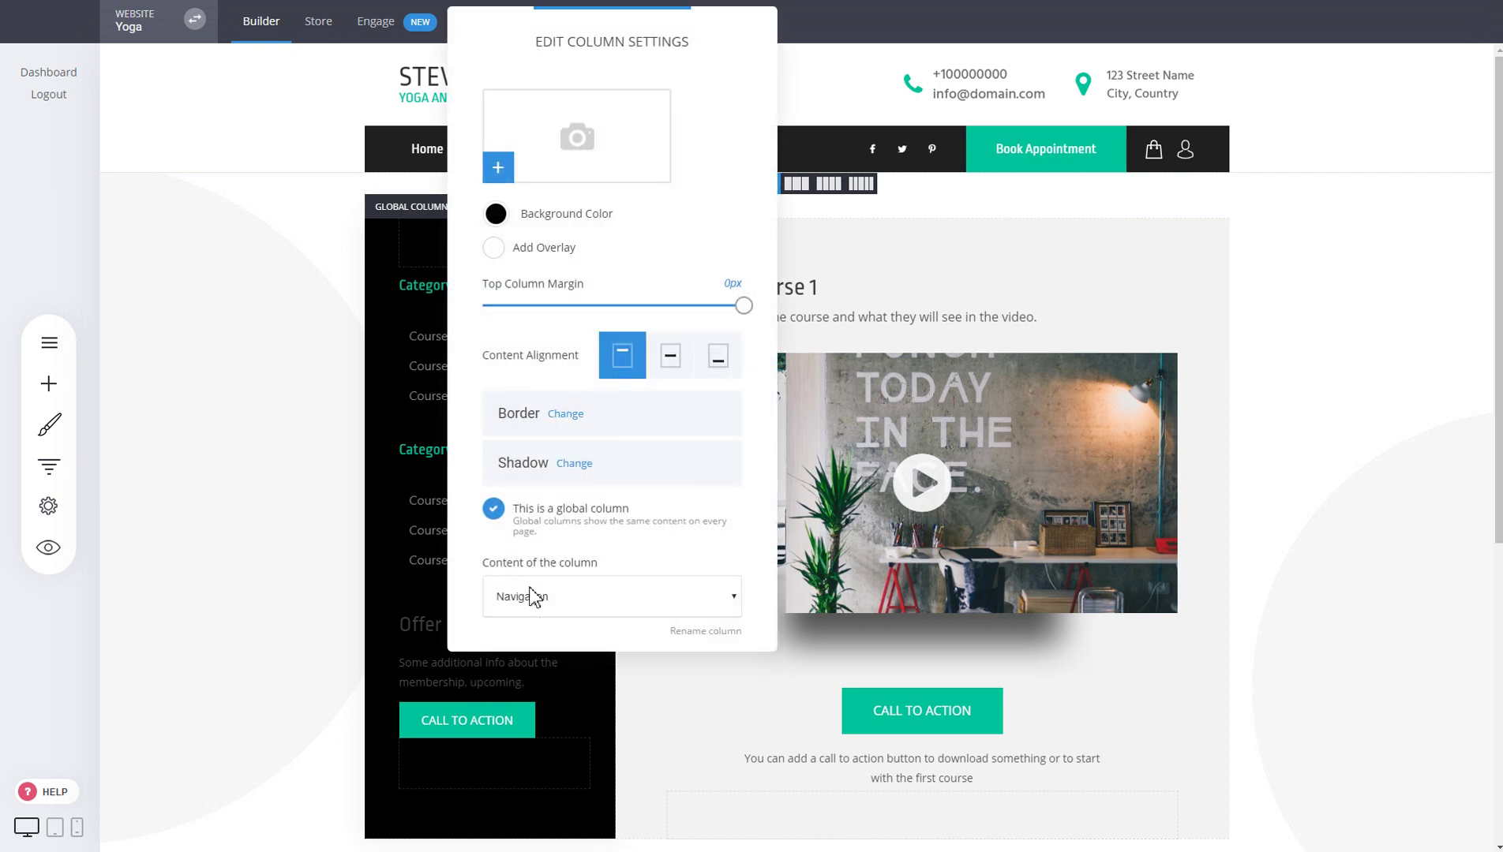
left_click(622, 607)
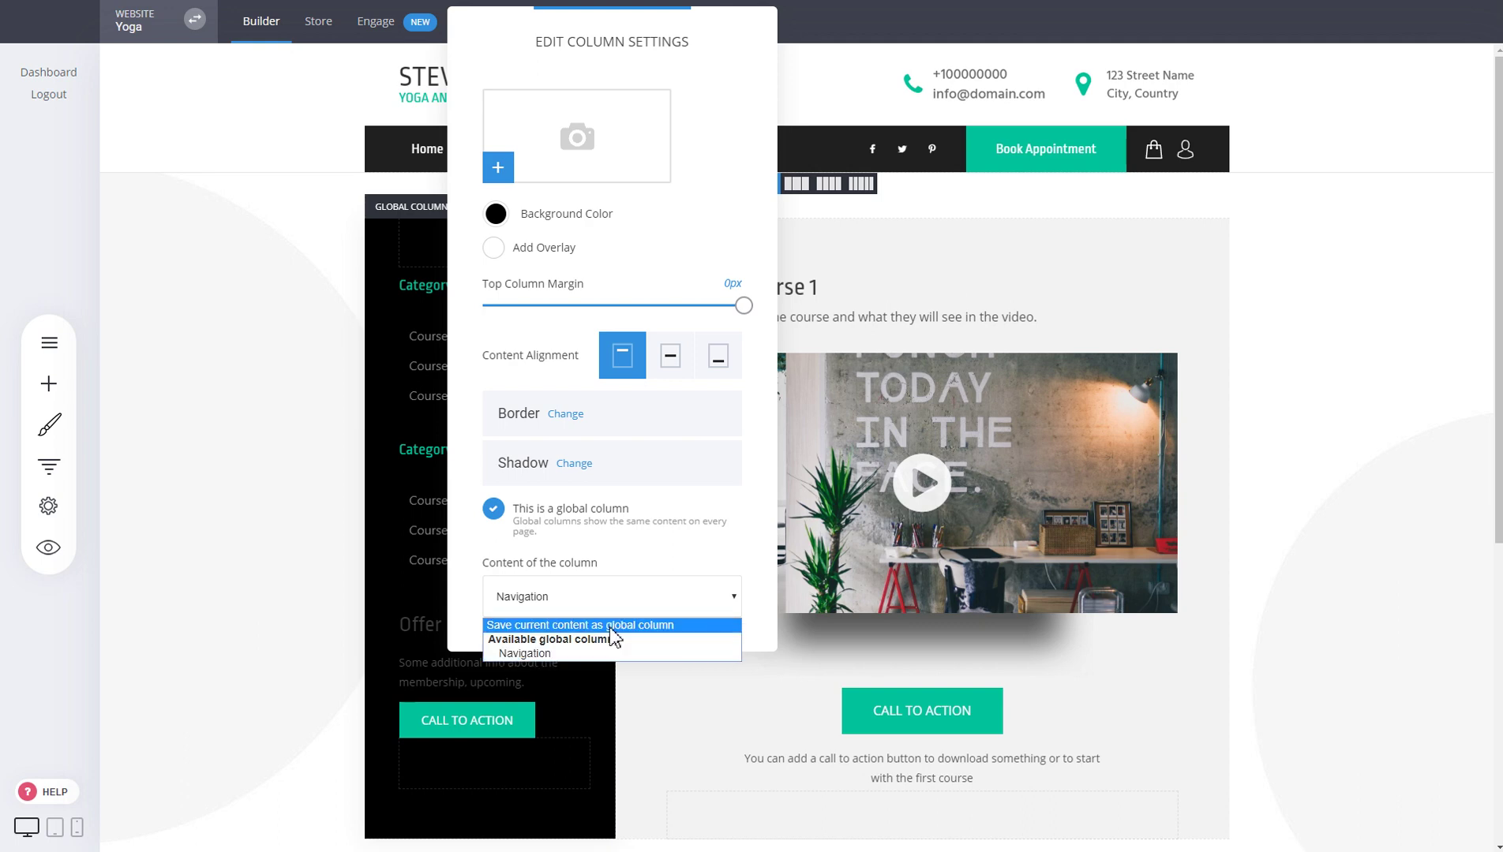
left_click(1314, 363)
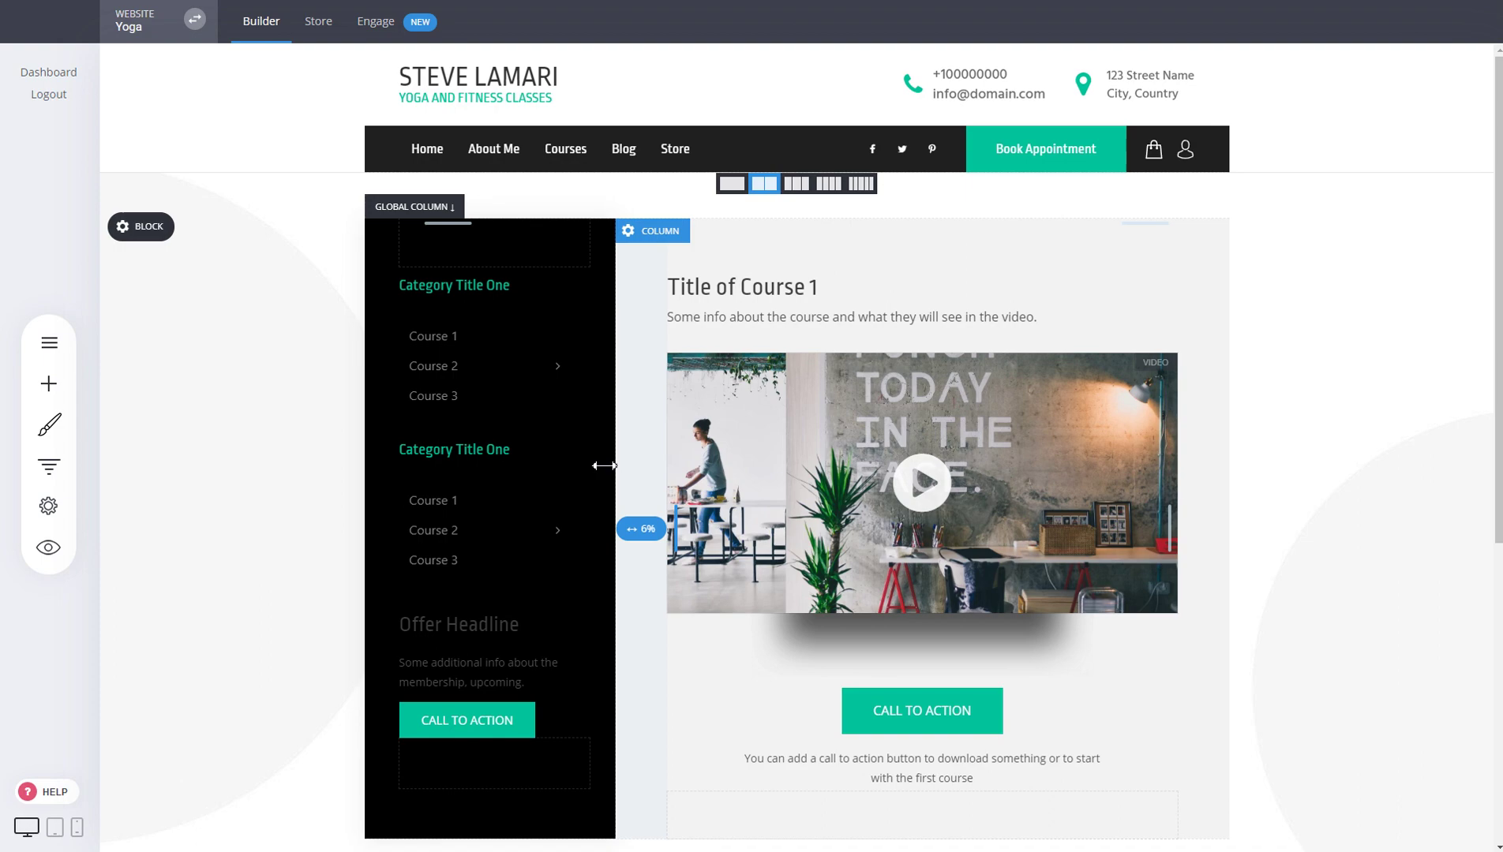
Save the Bronze Membership column's content as global column 'Plan 1', then save the page
scroll(1276, 494, "down", 5)
scroll(1276, 493, "up", 5)
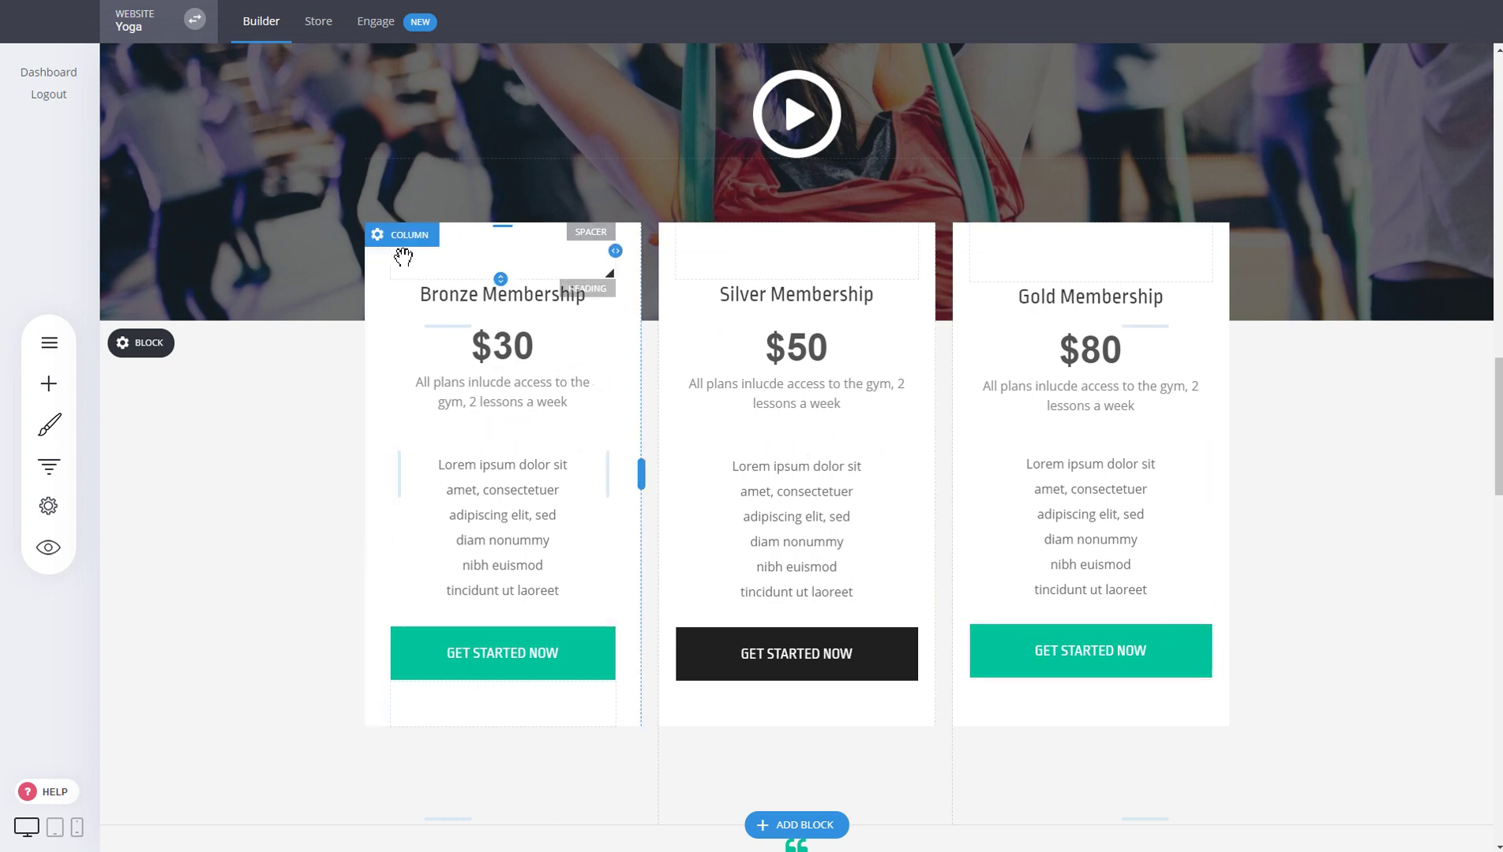
left_click(405, 240)
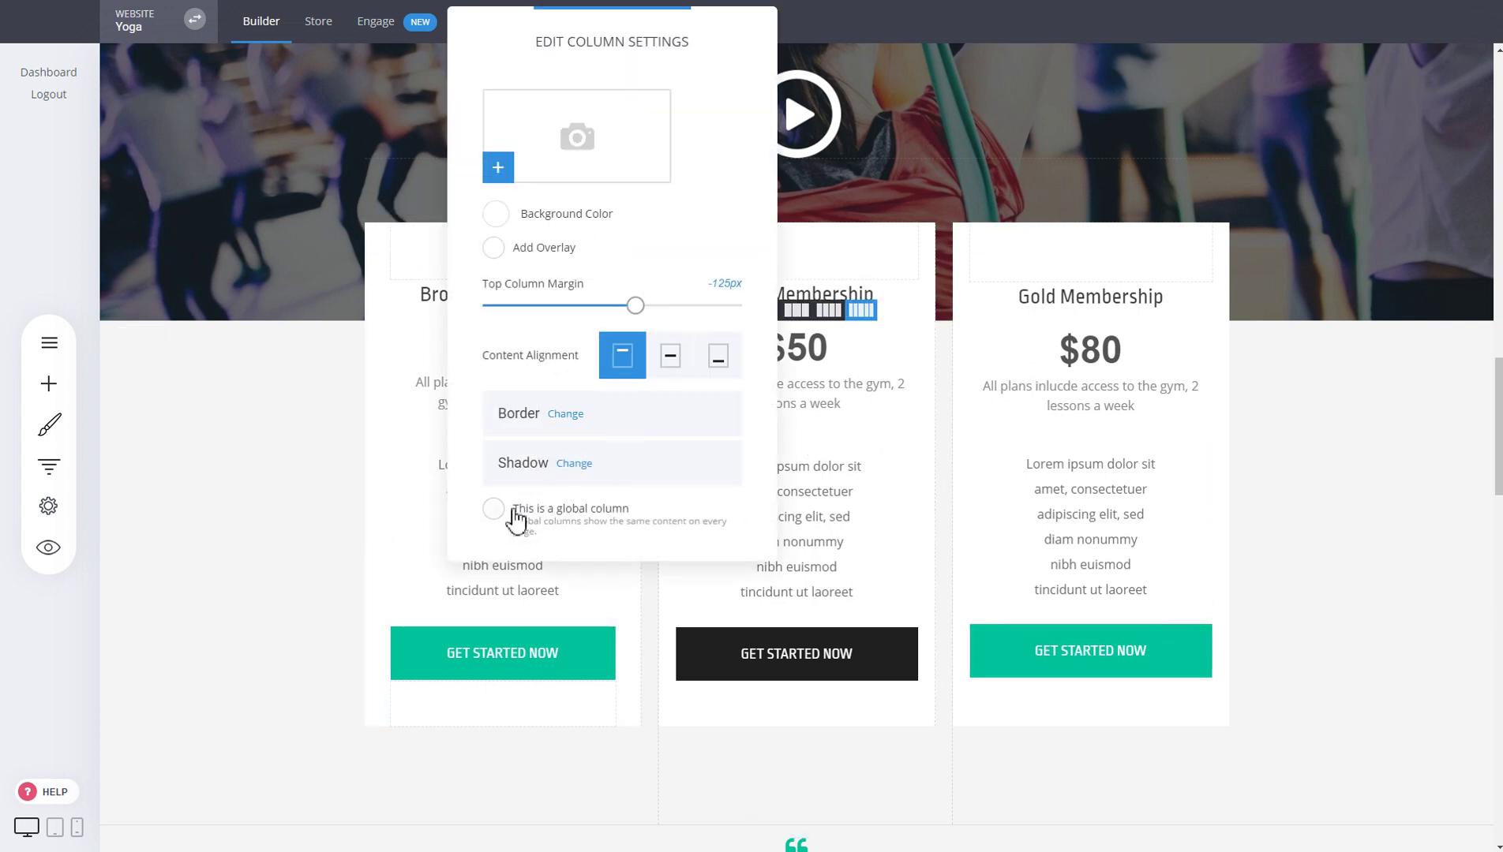
left_click(517, 517)
left_click(553, 597)
left_click(550, 622)
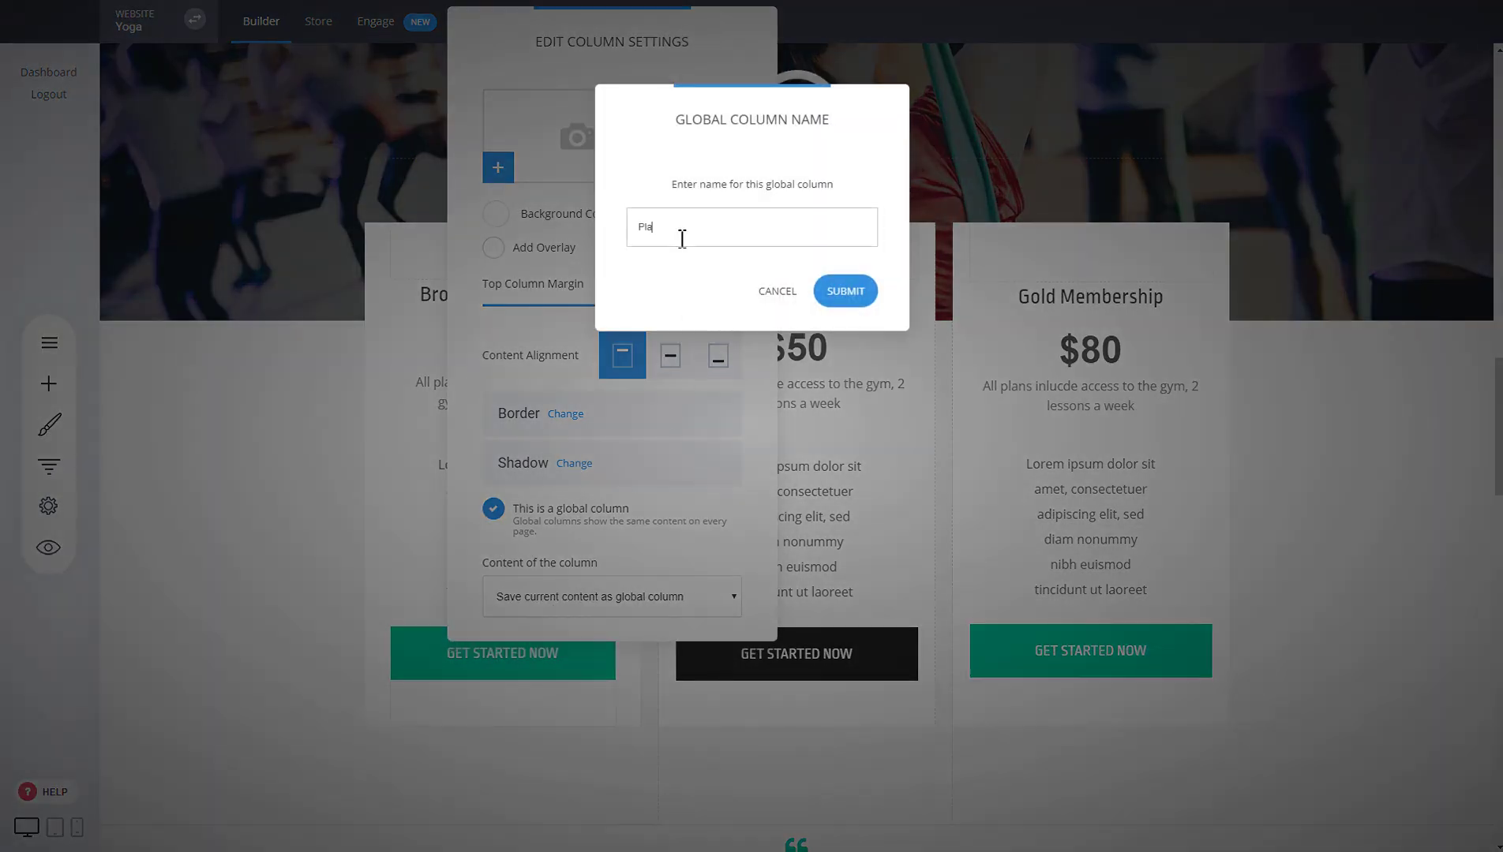
left_click(864, 299)
left_click(846, 467)
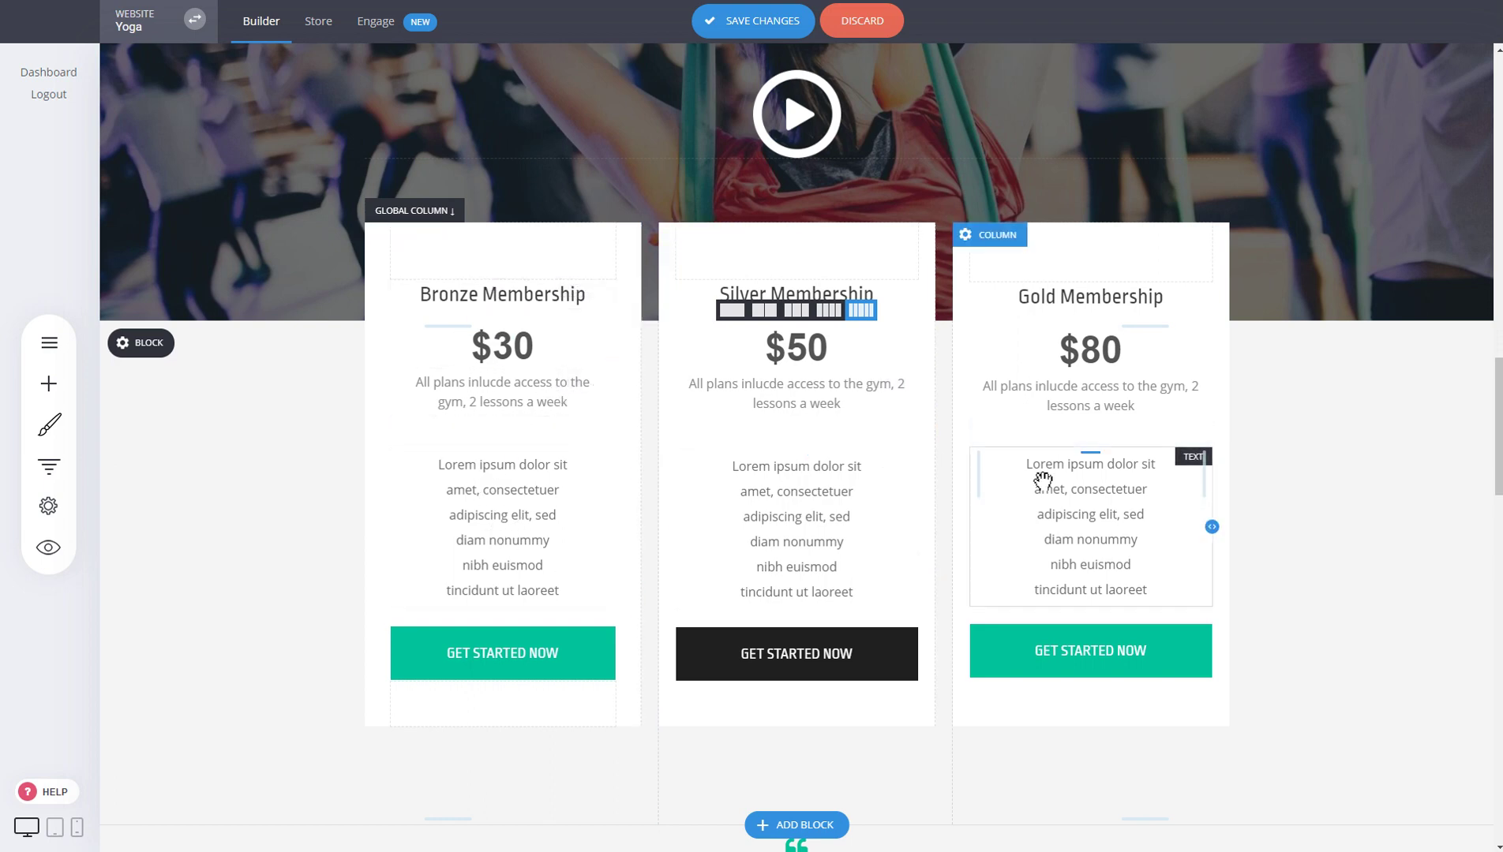
left_click(759, 30)
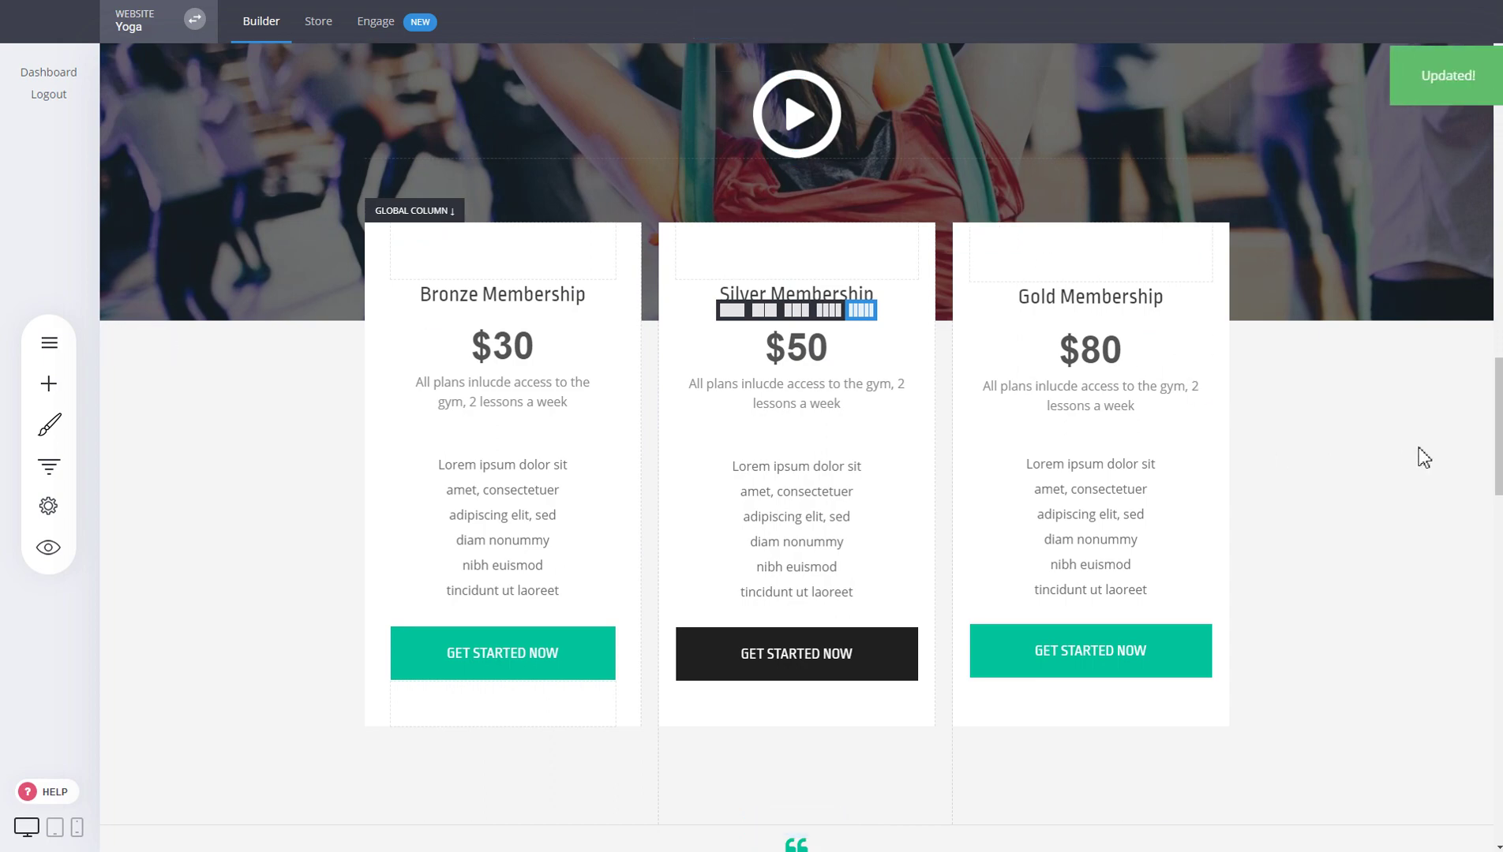
Scroll down to the Request Appointment block and copy it
scroll(1247, 453, "down", 12)
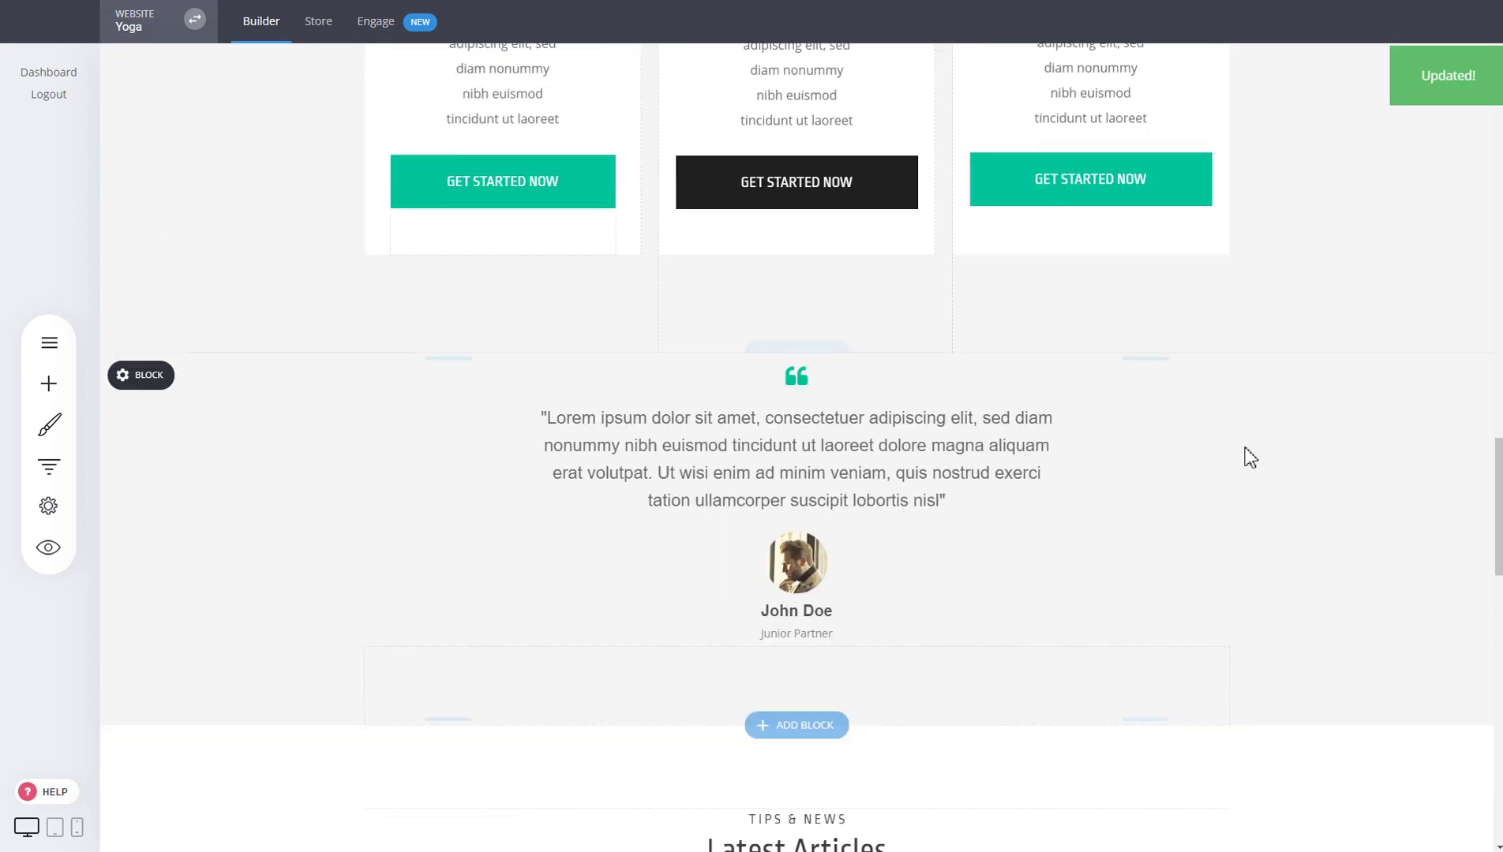
scroll(1247, 456, "down", 6)
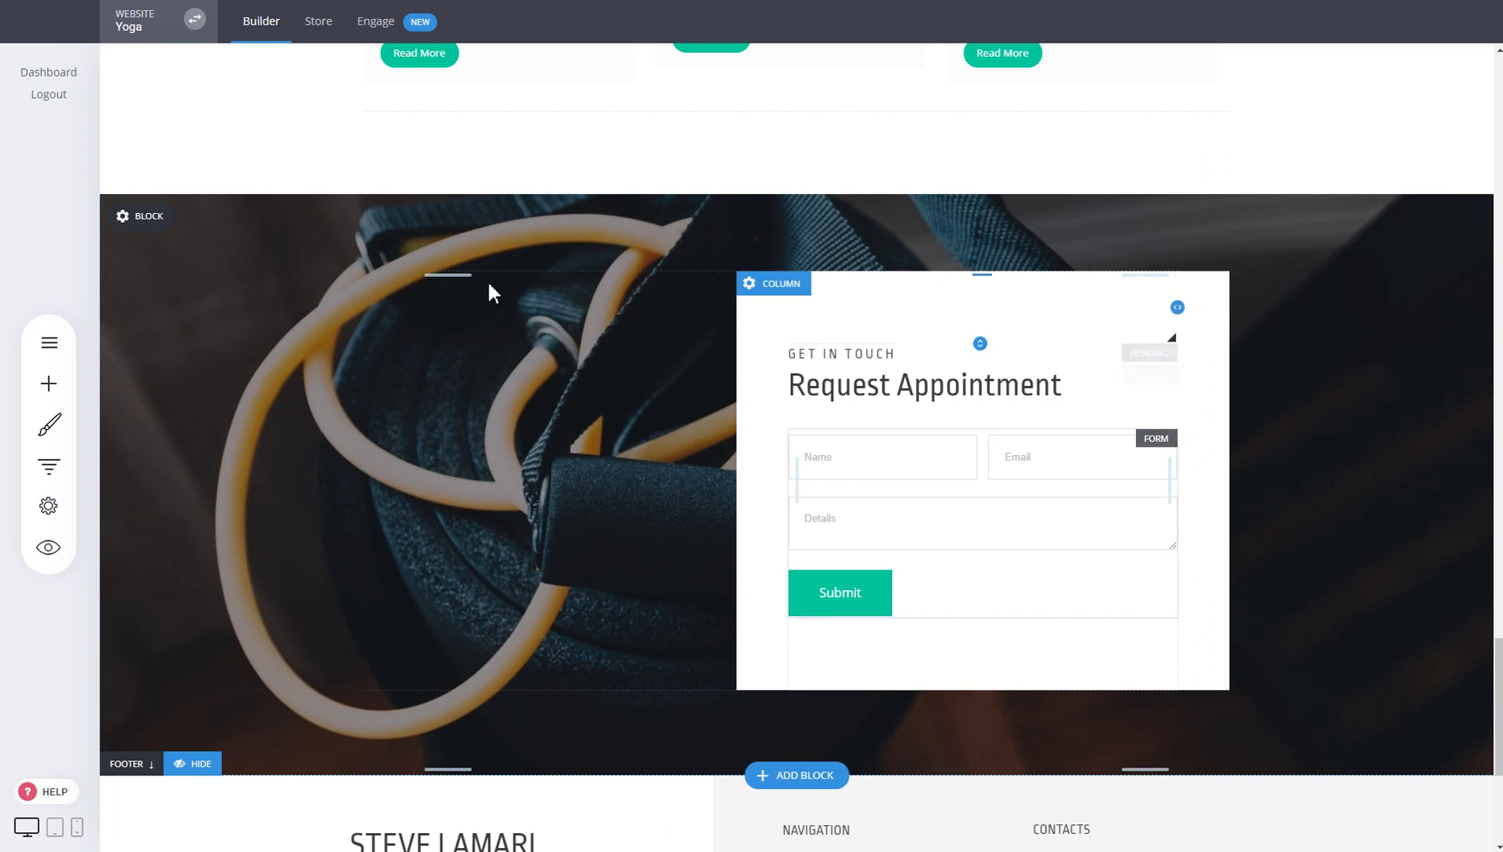
mouse_move(146, 229)
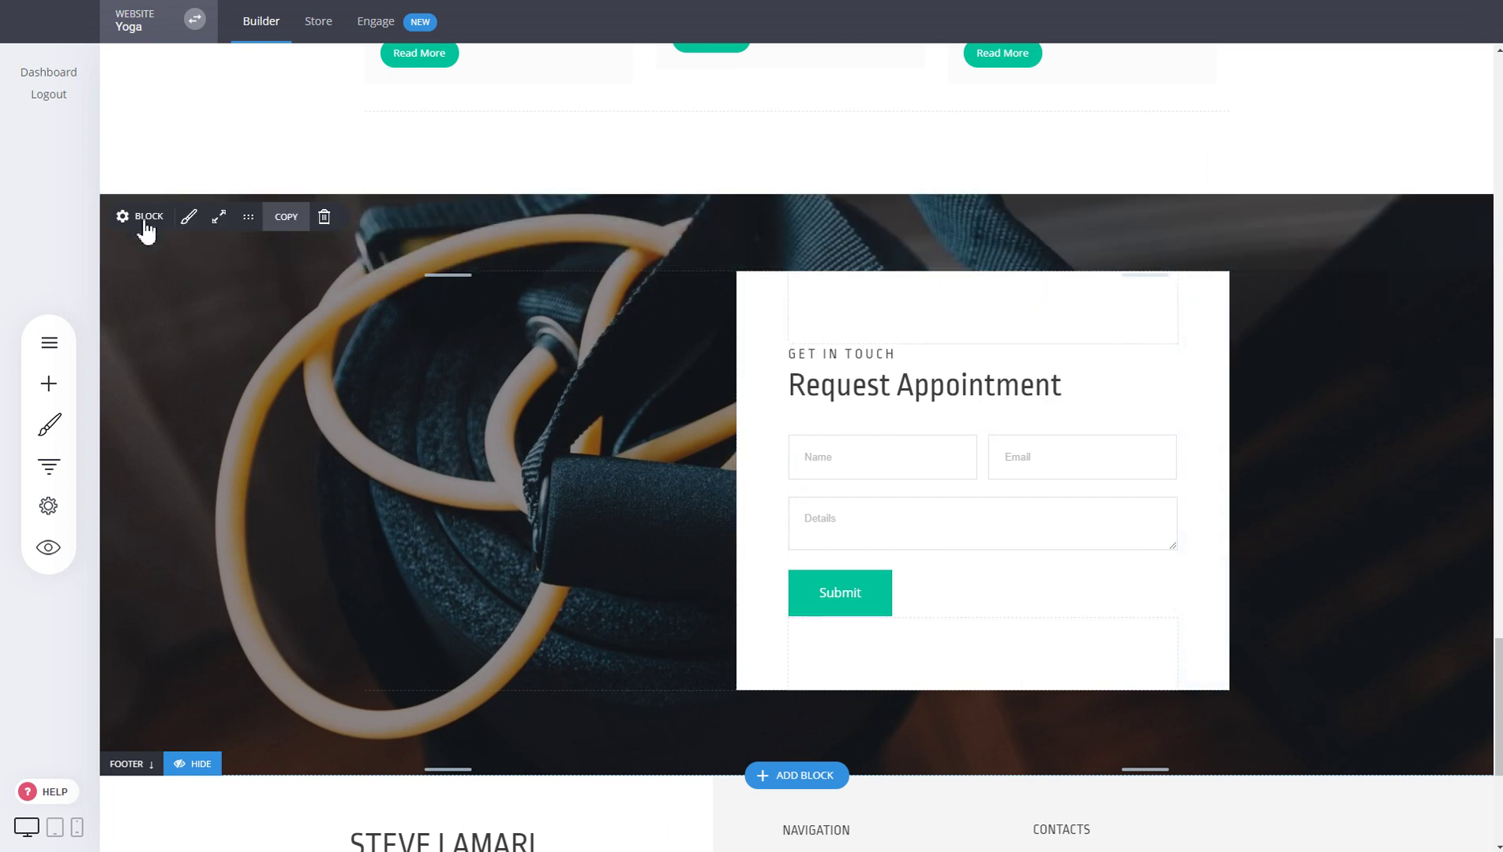
left_click(282, 227)
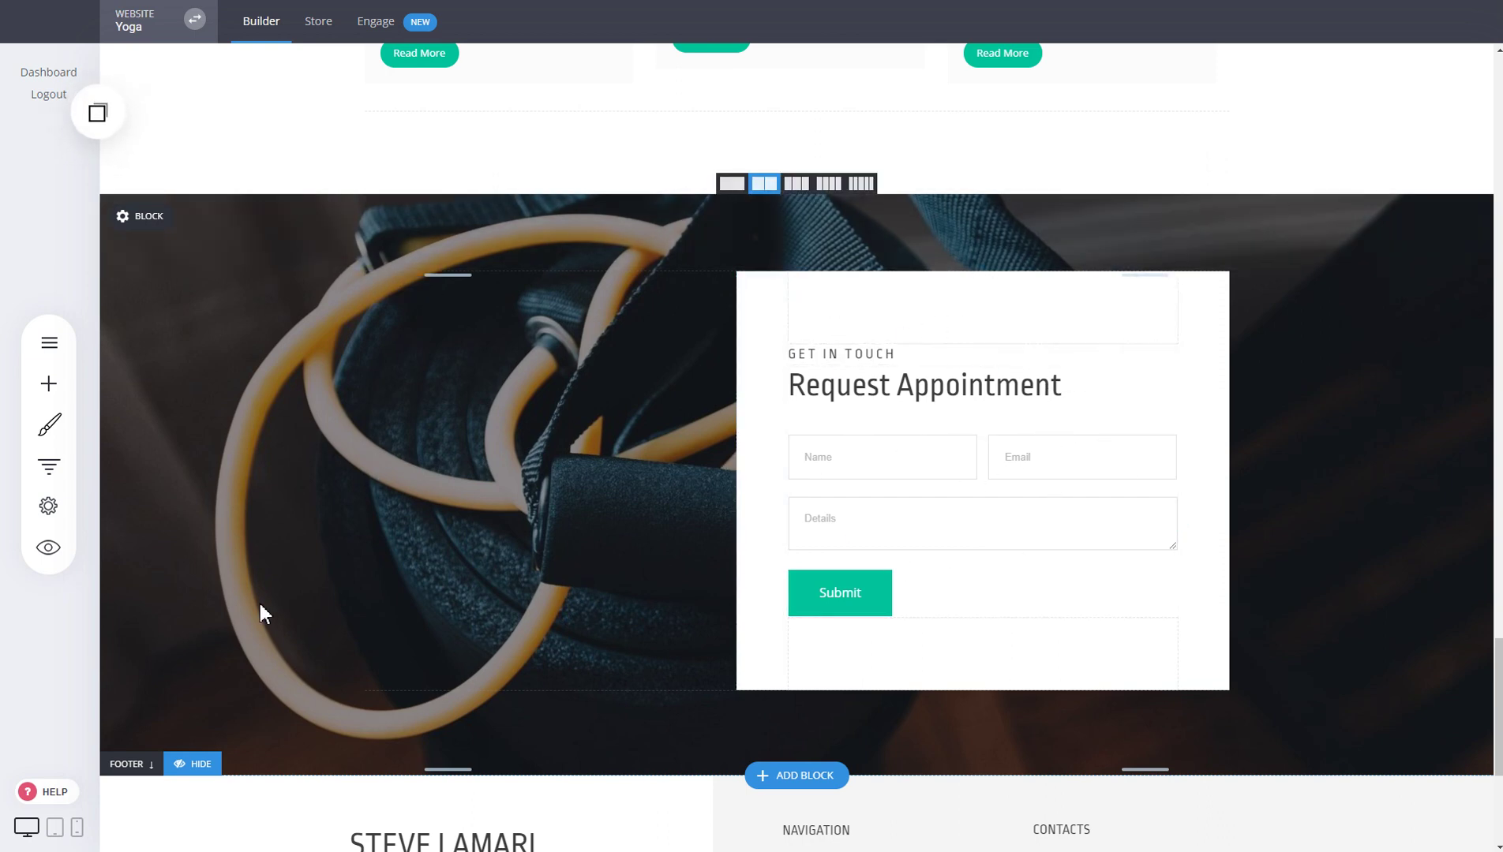
Save the appointment form column's content as global column 'Contact' and save the page
left_click(780, 290)
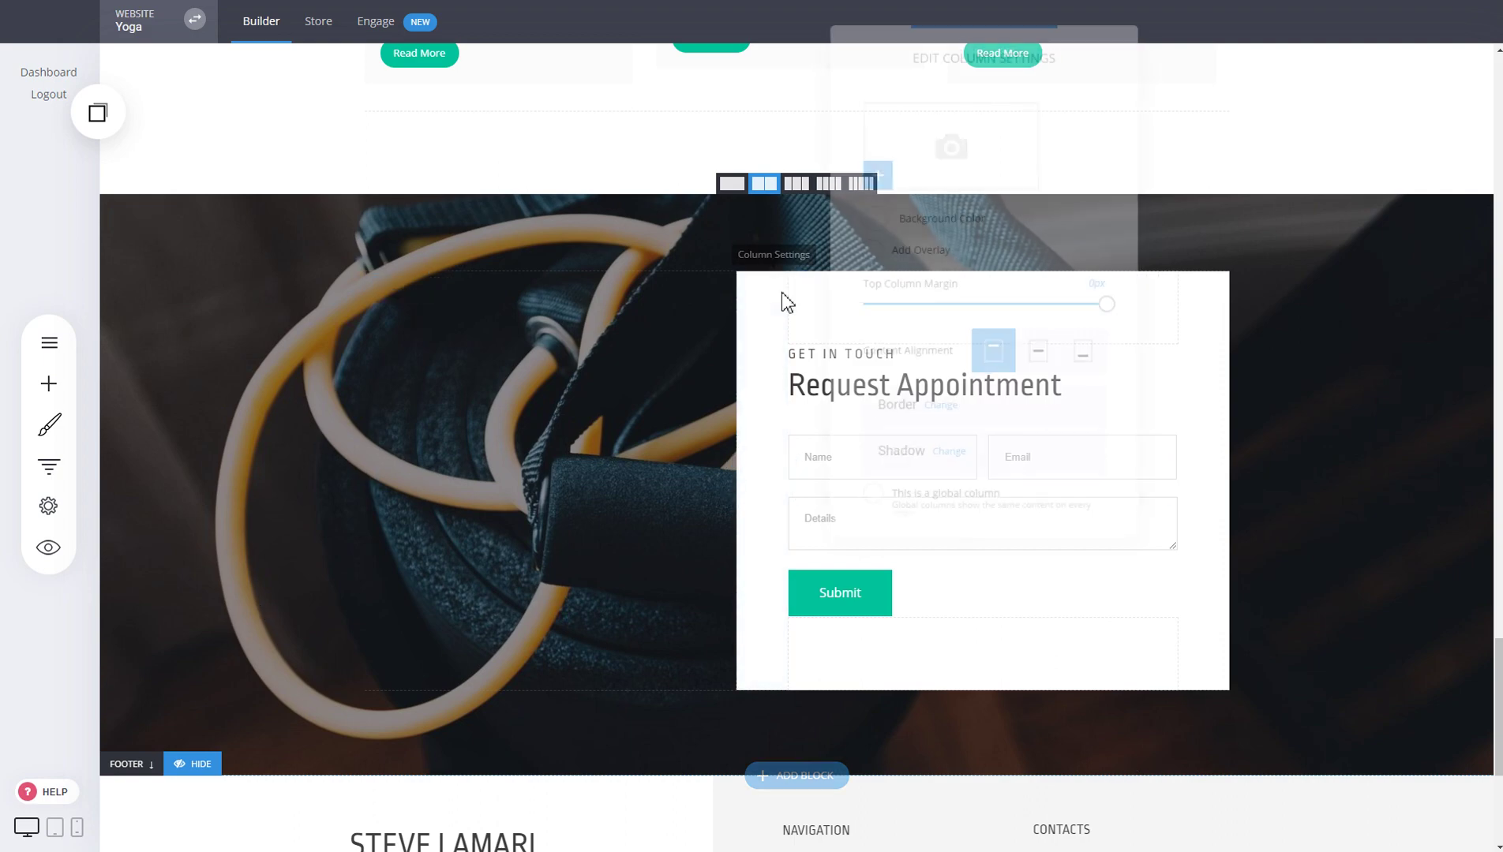
left_click(913, 521)
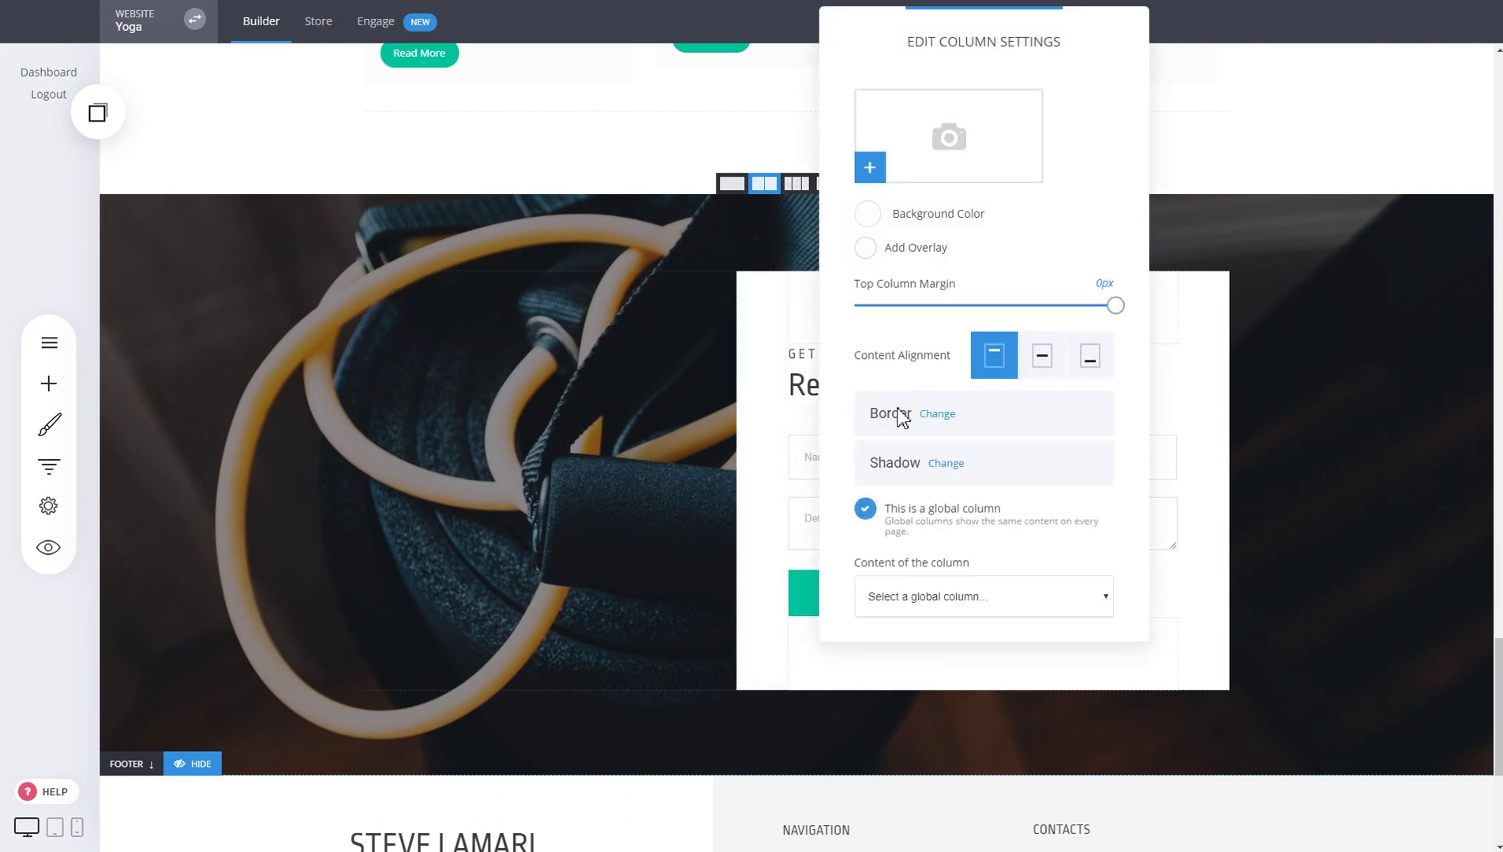
left_click(949, 590)
left_click(915, 622)
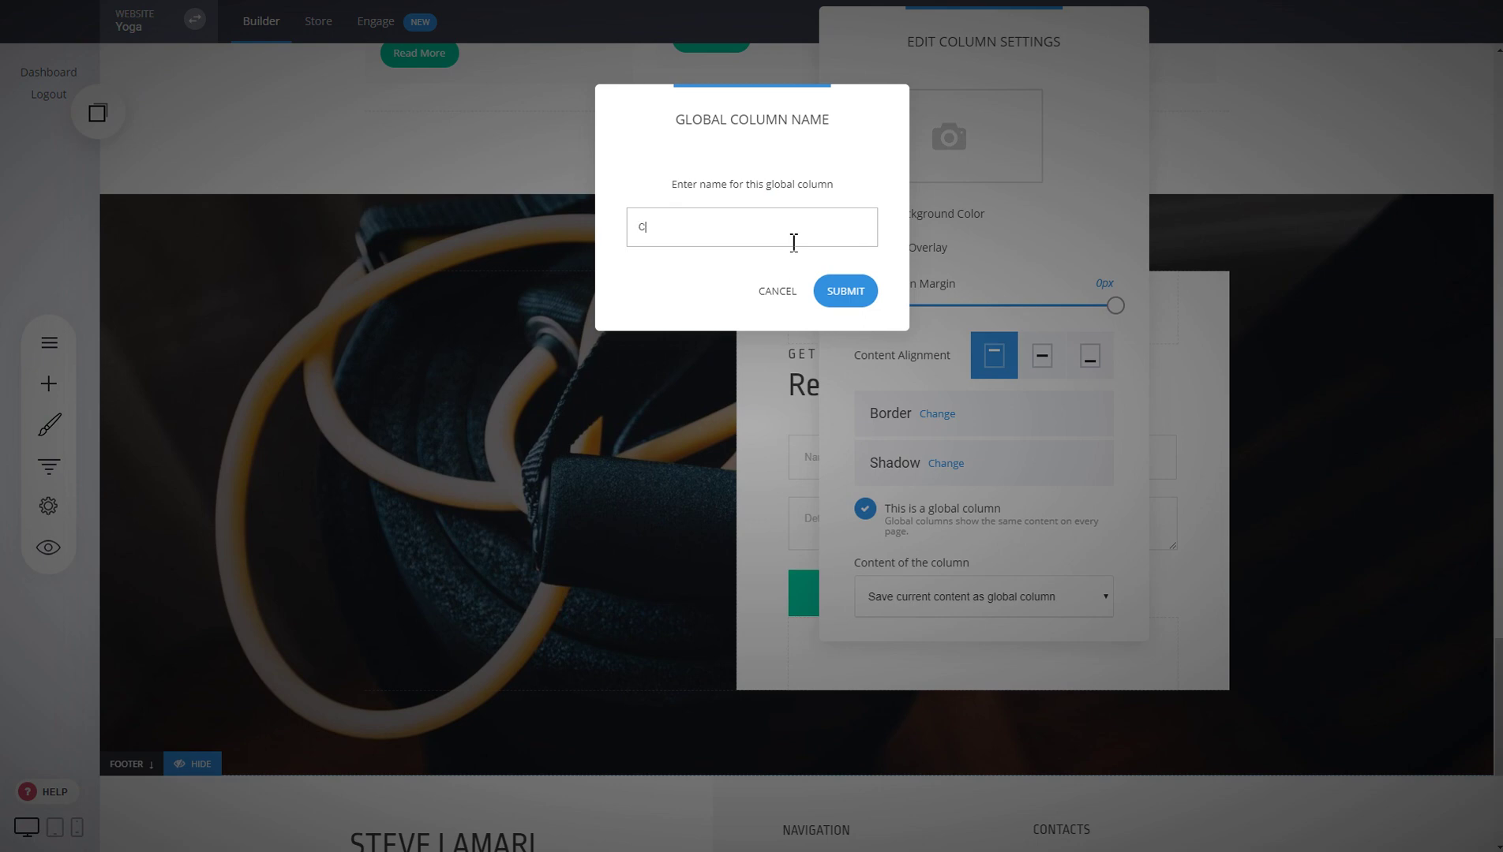
left_click(833, 290)
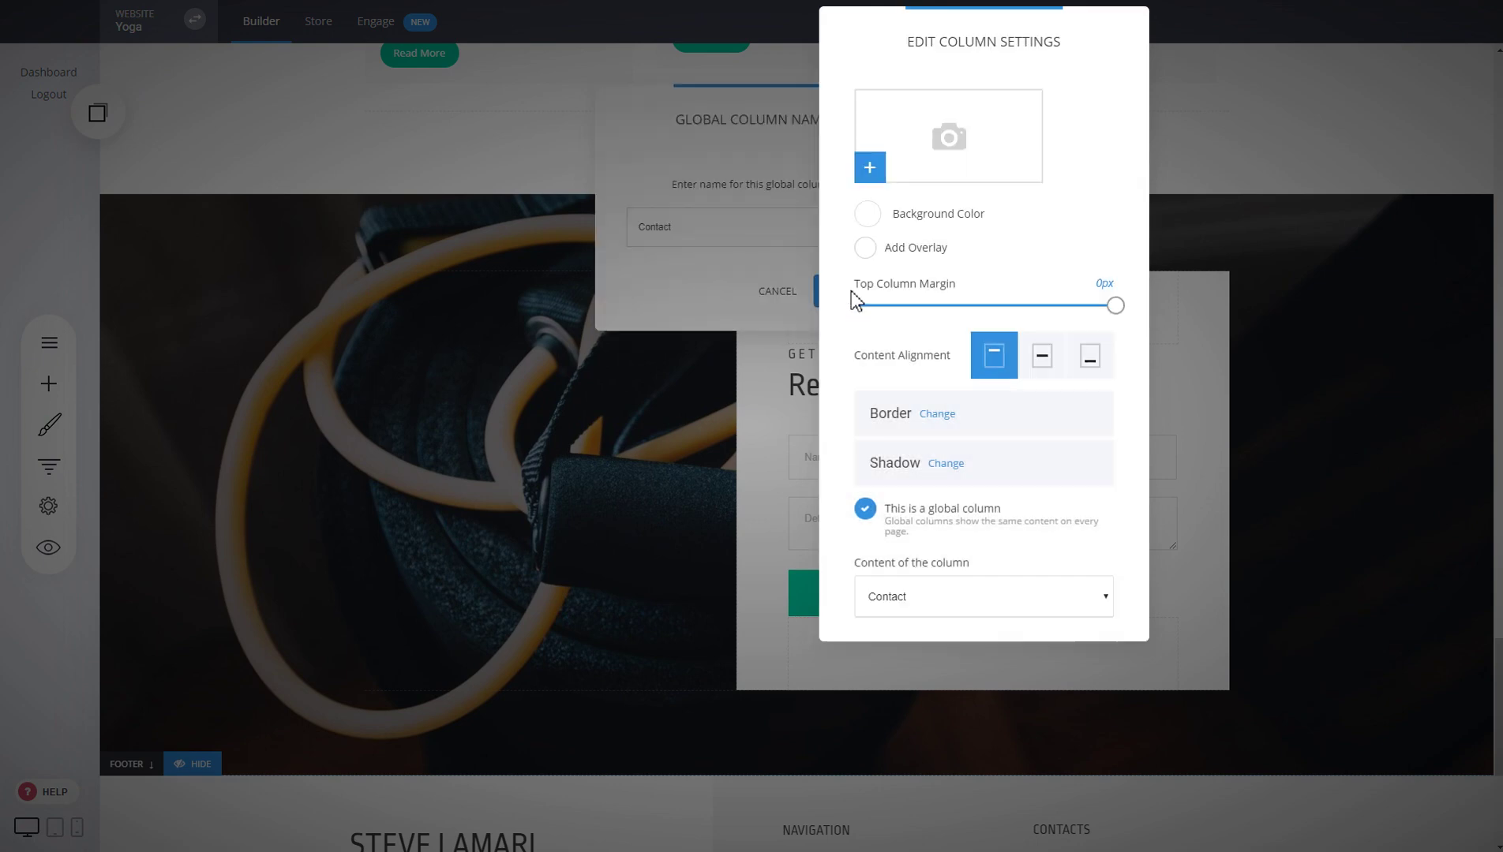
left_click(1335, 376)
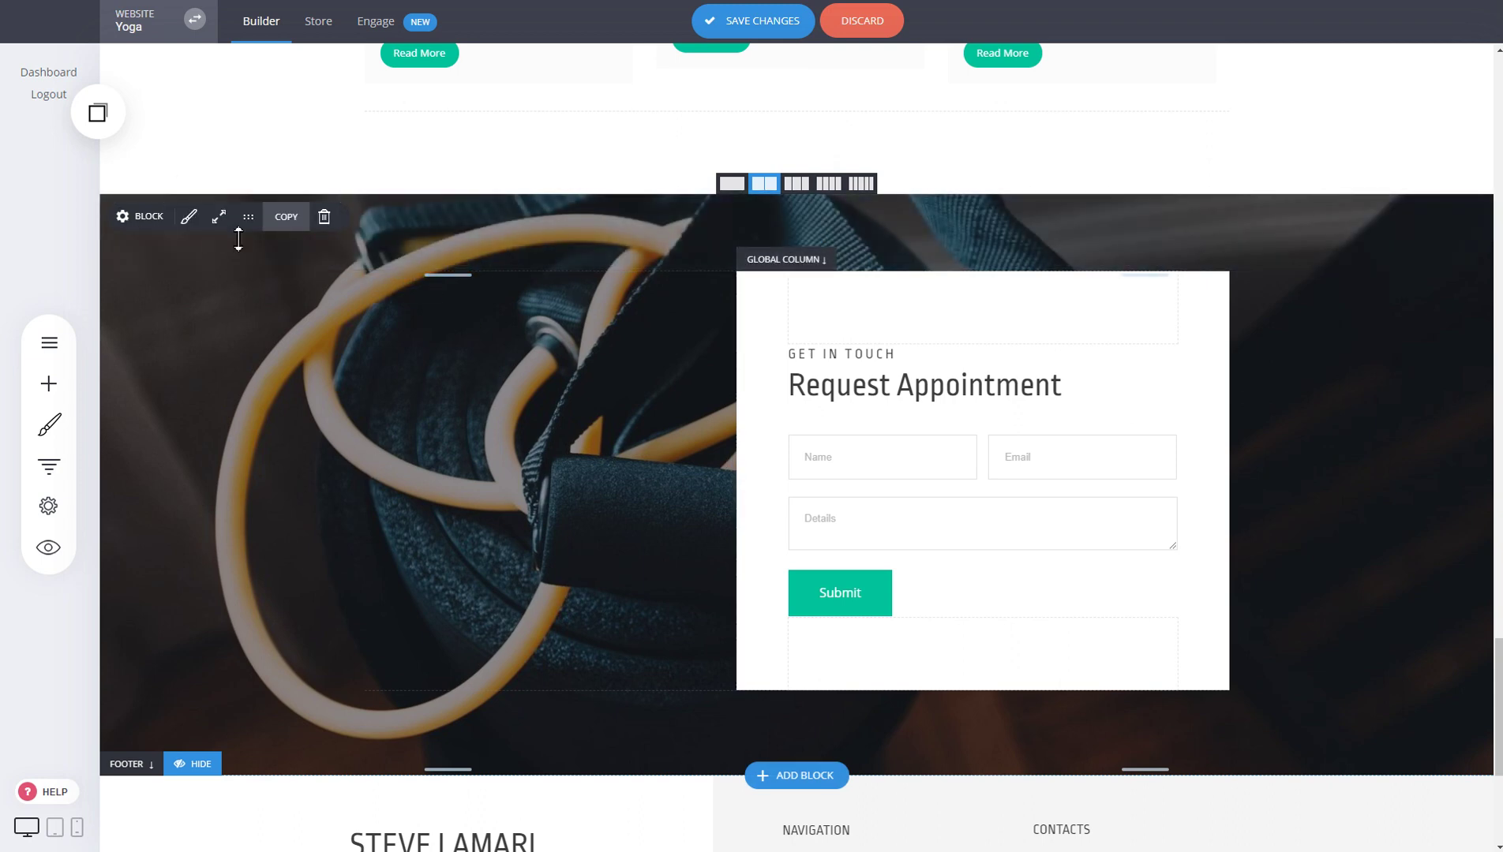
mouse_move(158, 231)
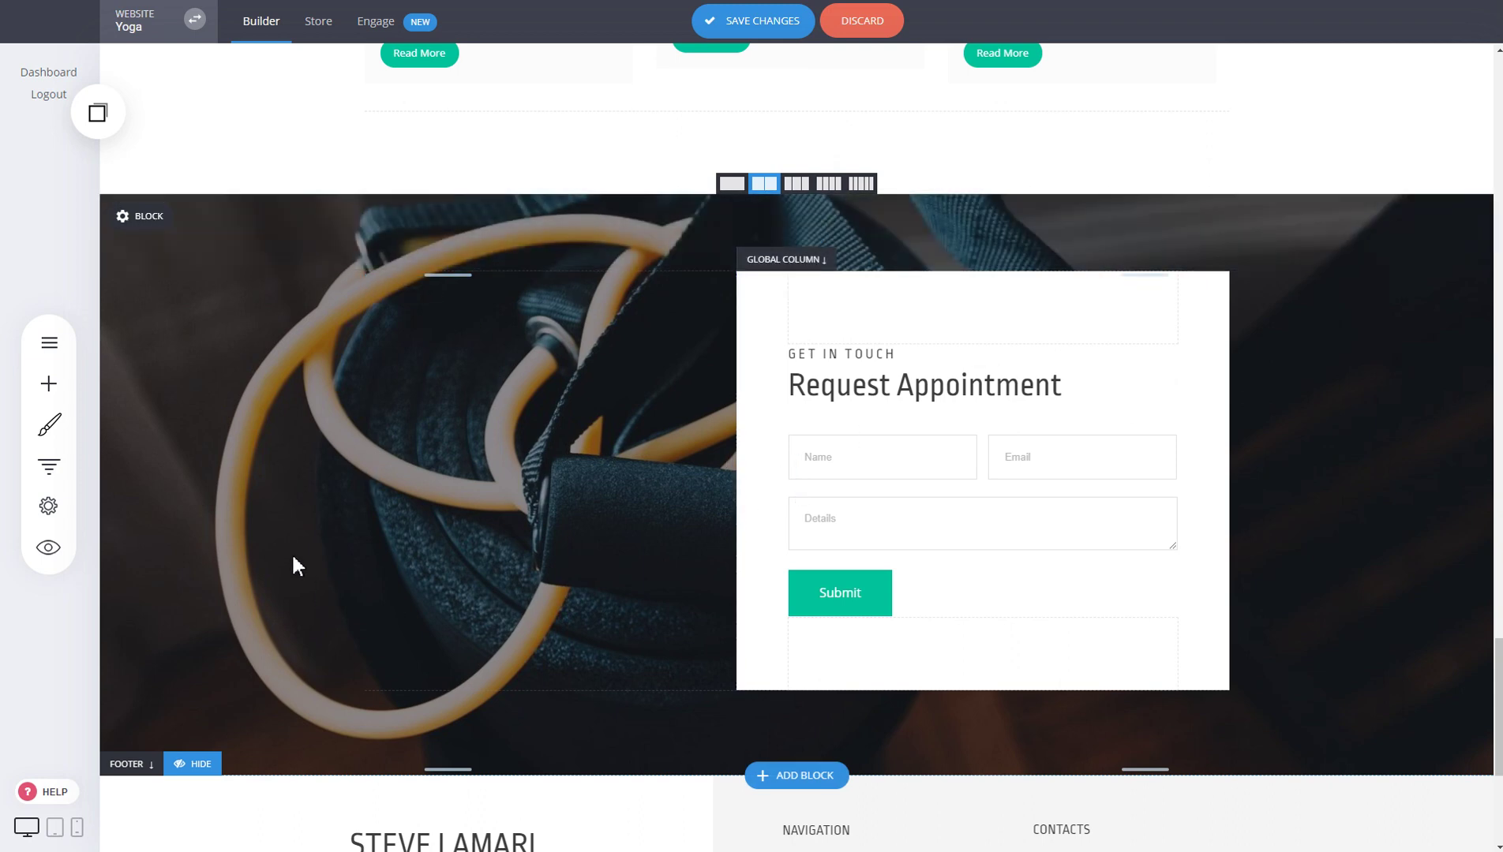
left_click(786, 36)
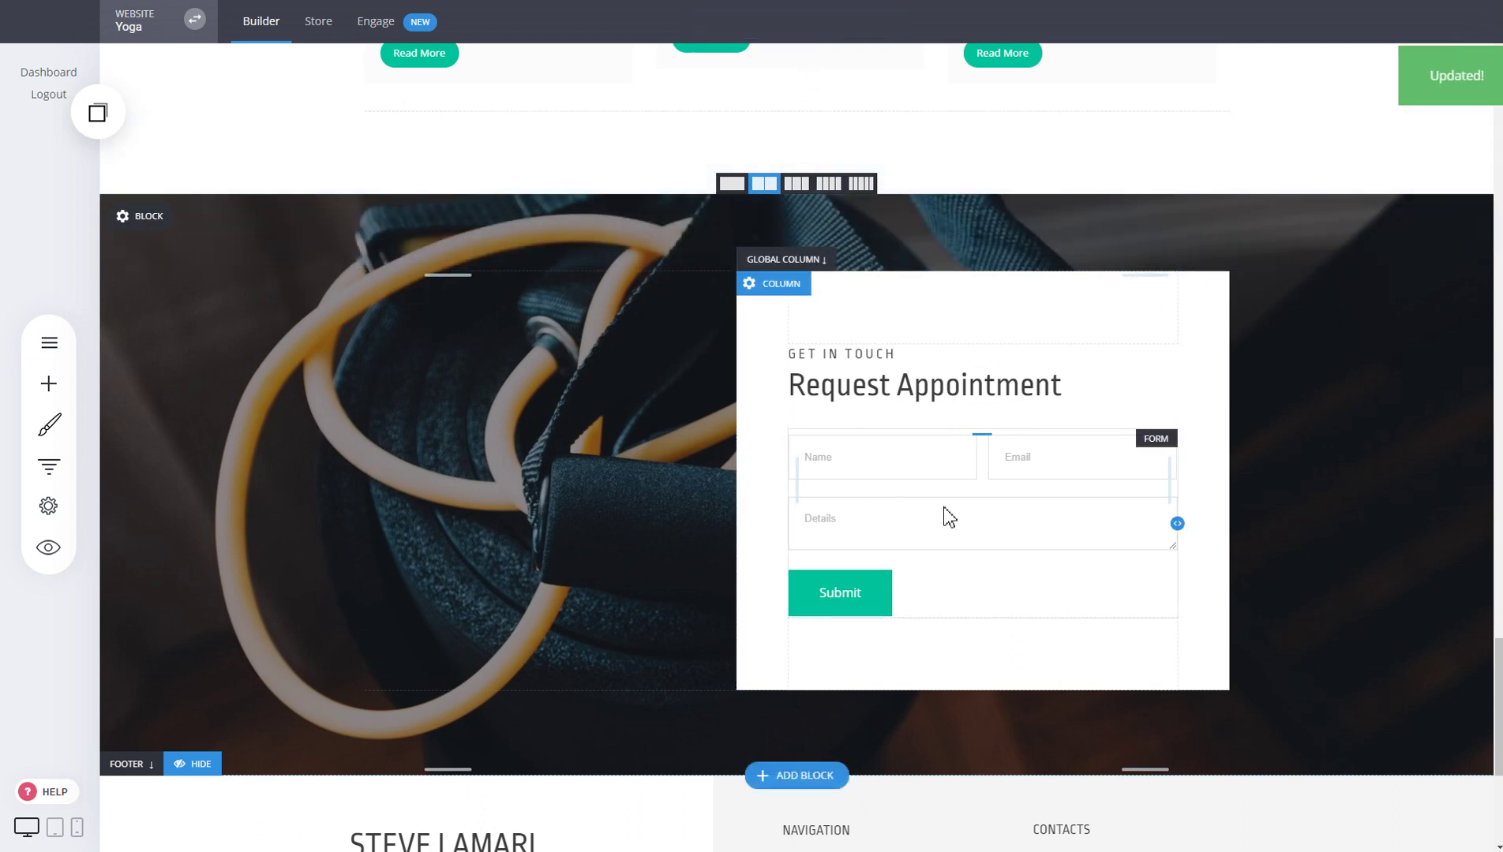
Set the Bronze column's content to the 'Navigation' global column and confirm the replacement
scroll(734, 513, "up", 4)
scroll(724, 495, "up", 8)
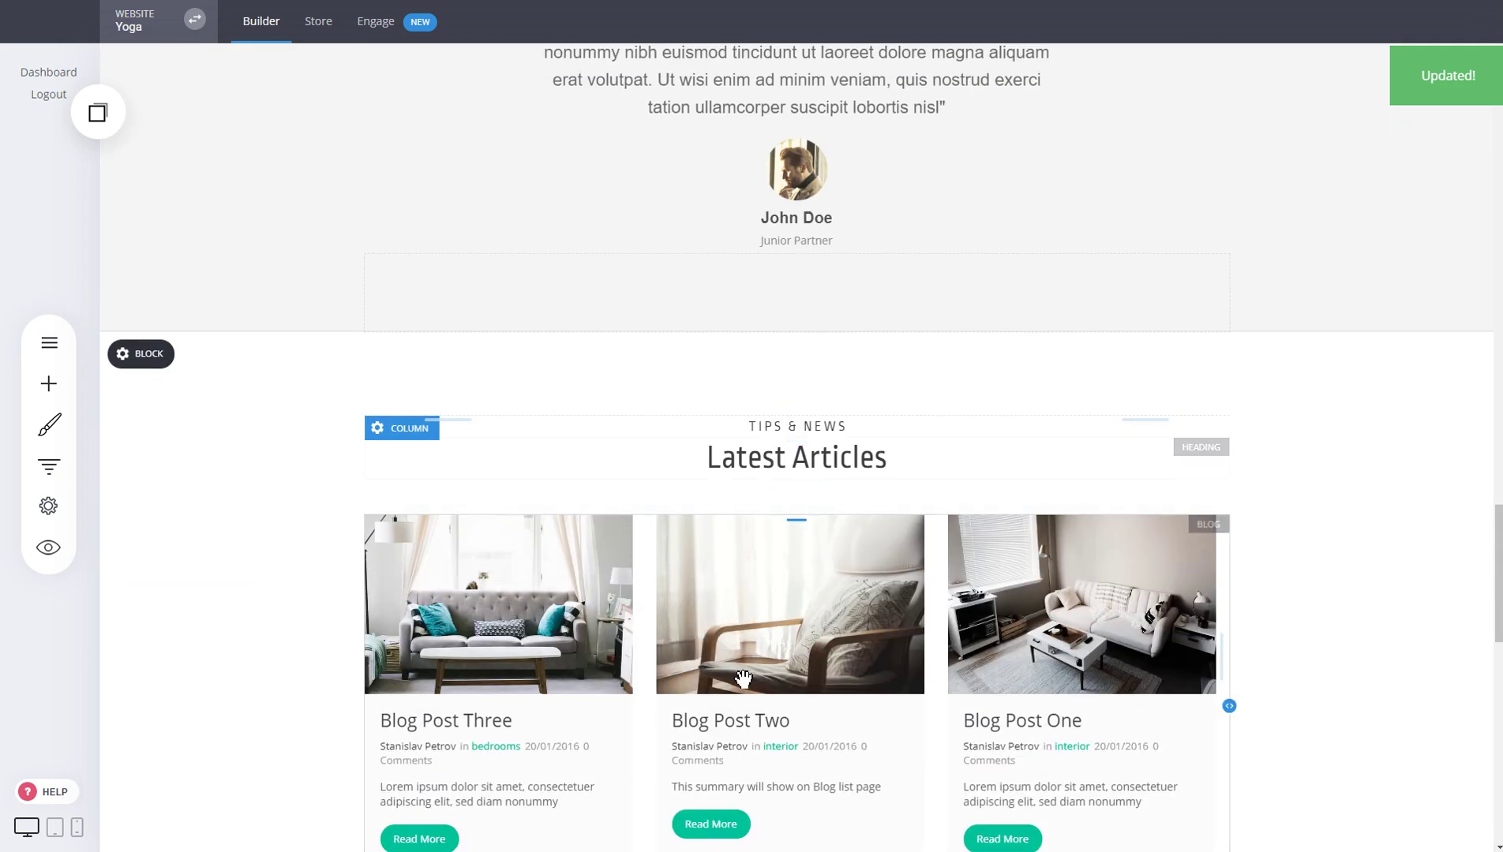
scroll(580, 527, "up", 7)
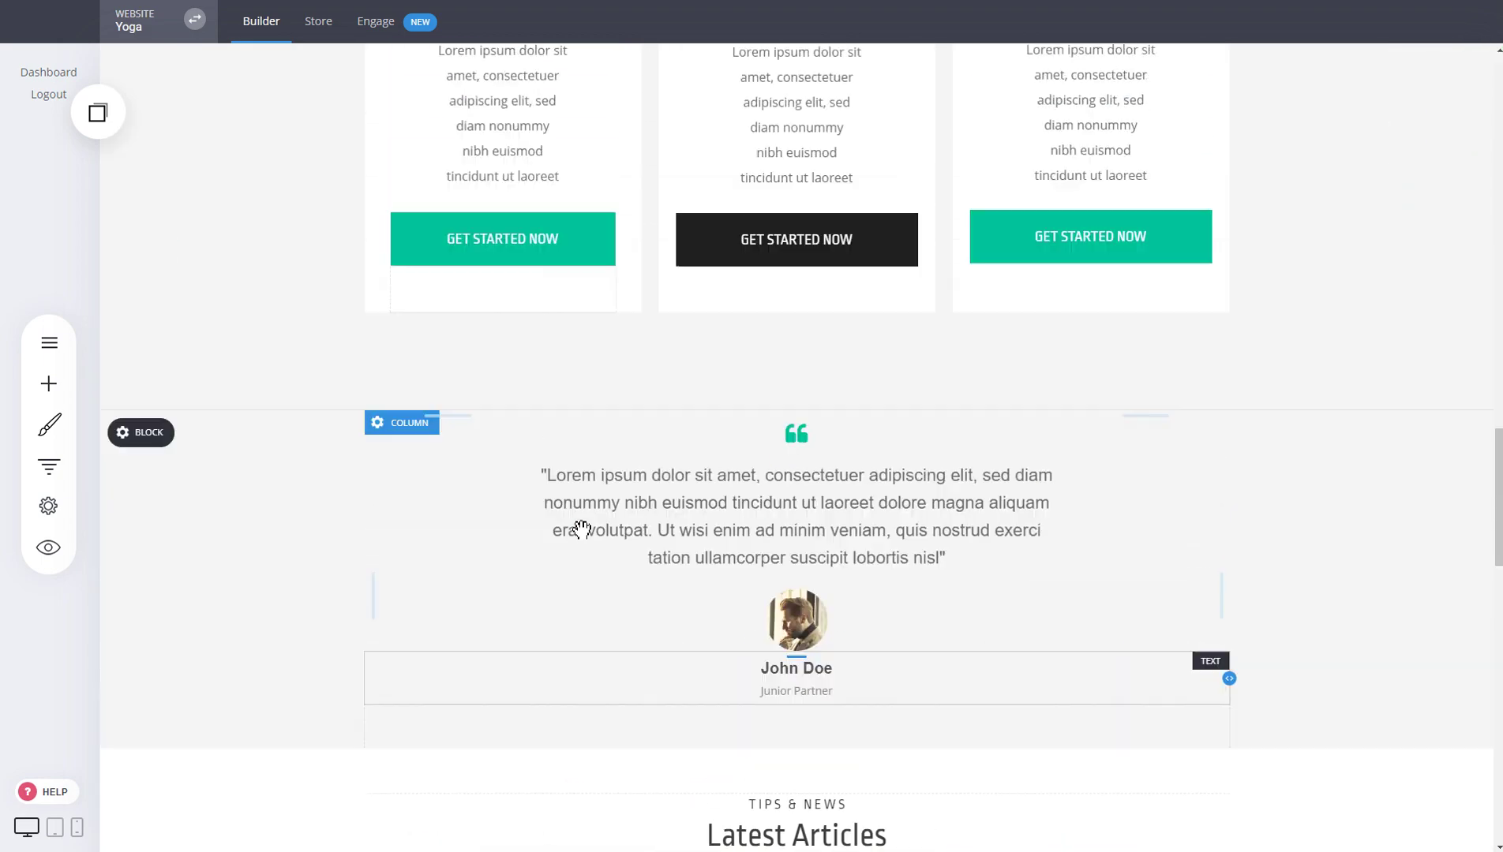
scroll(488, 511, "up", 2)
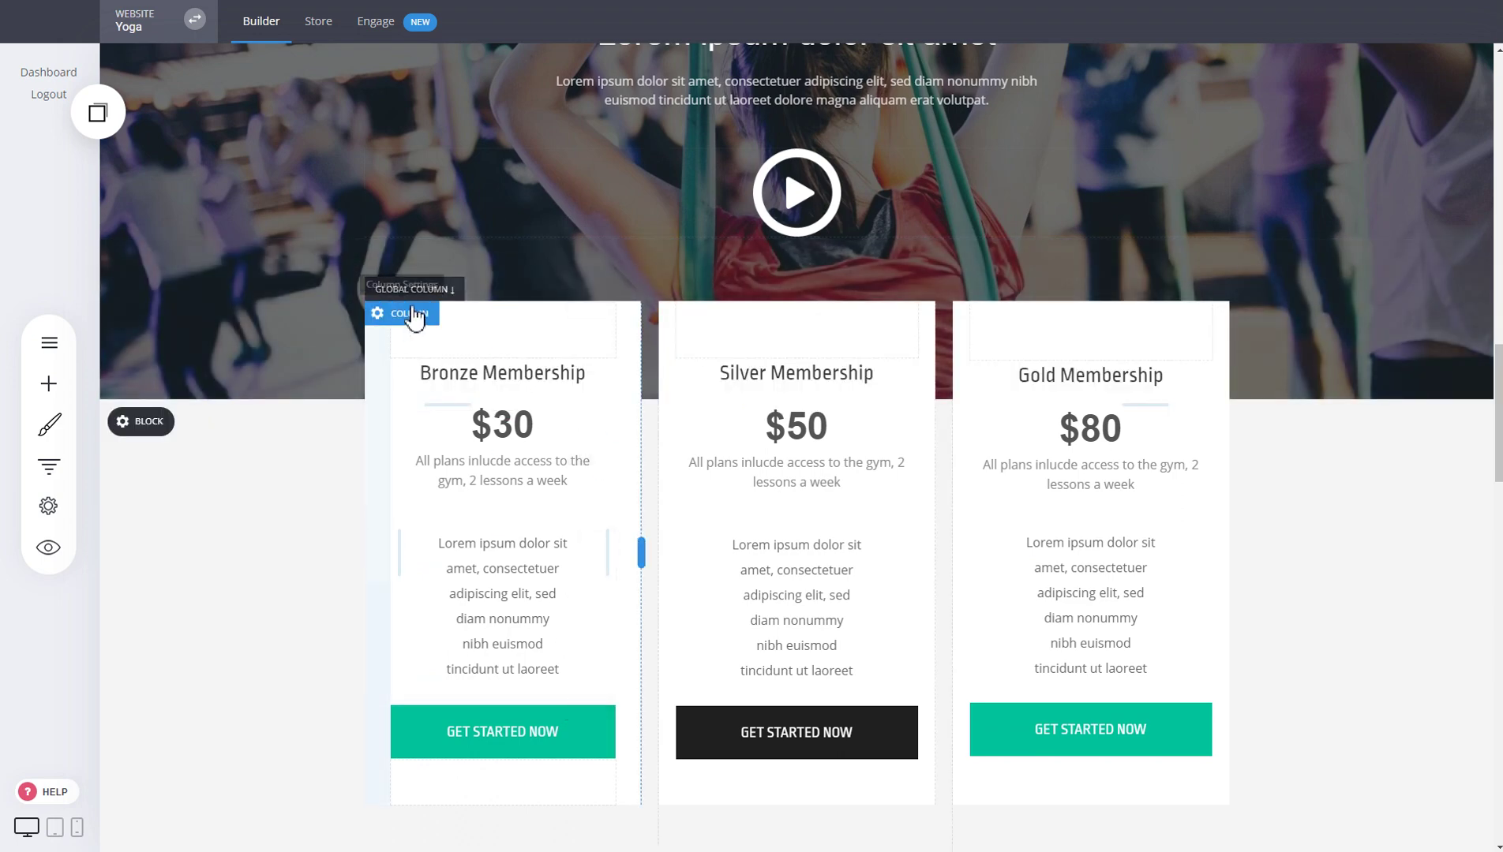
left_click(408, 319)
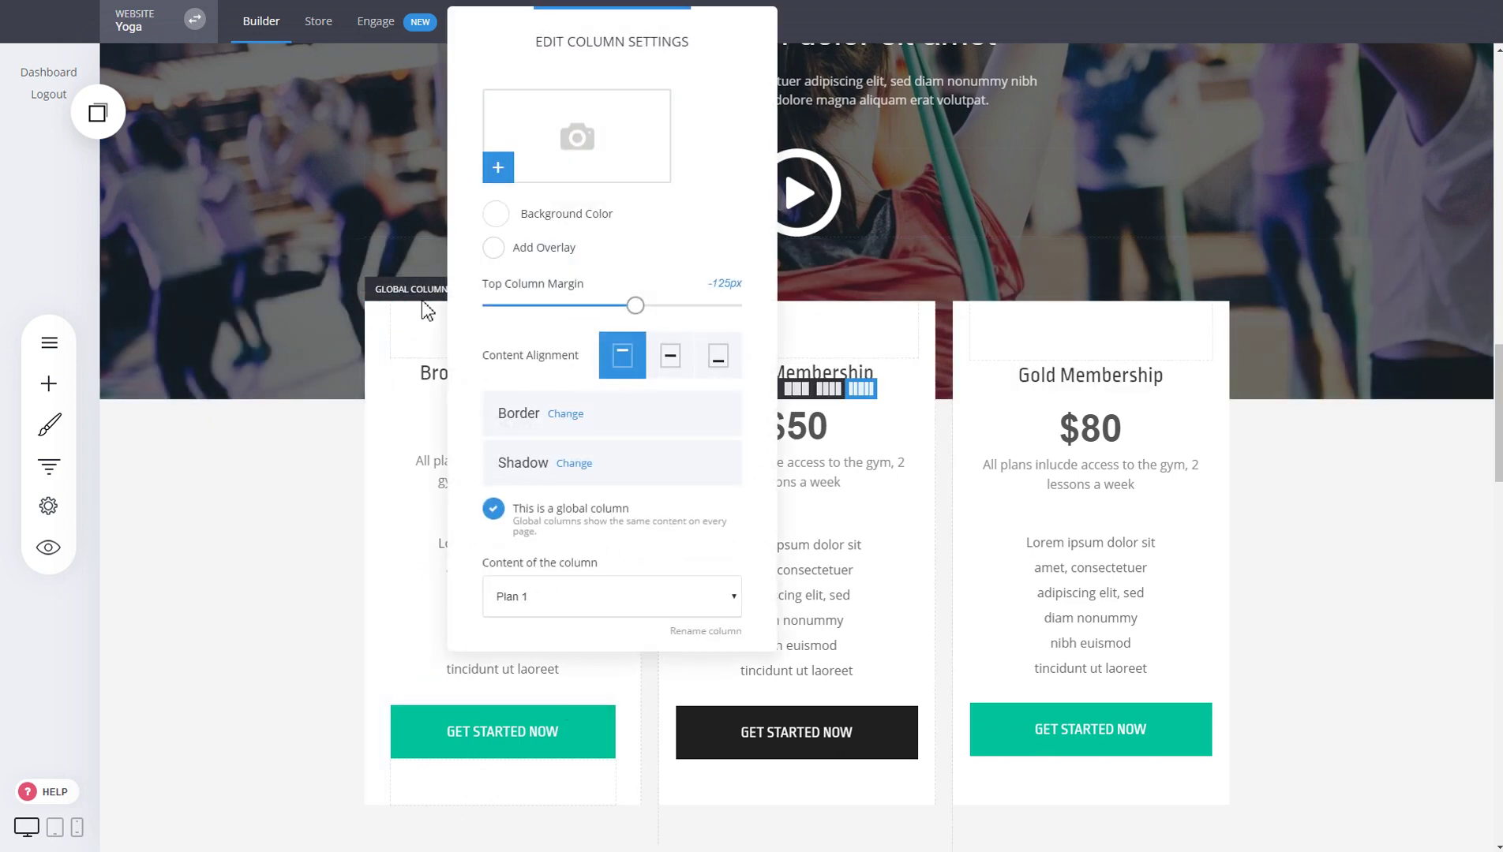
left_click(586, 605)
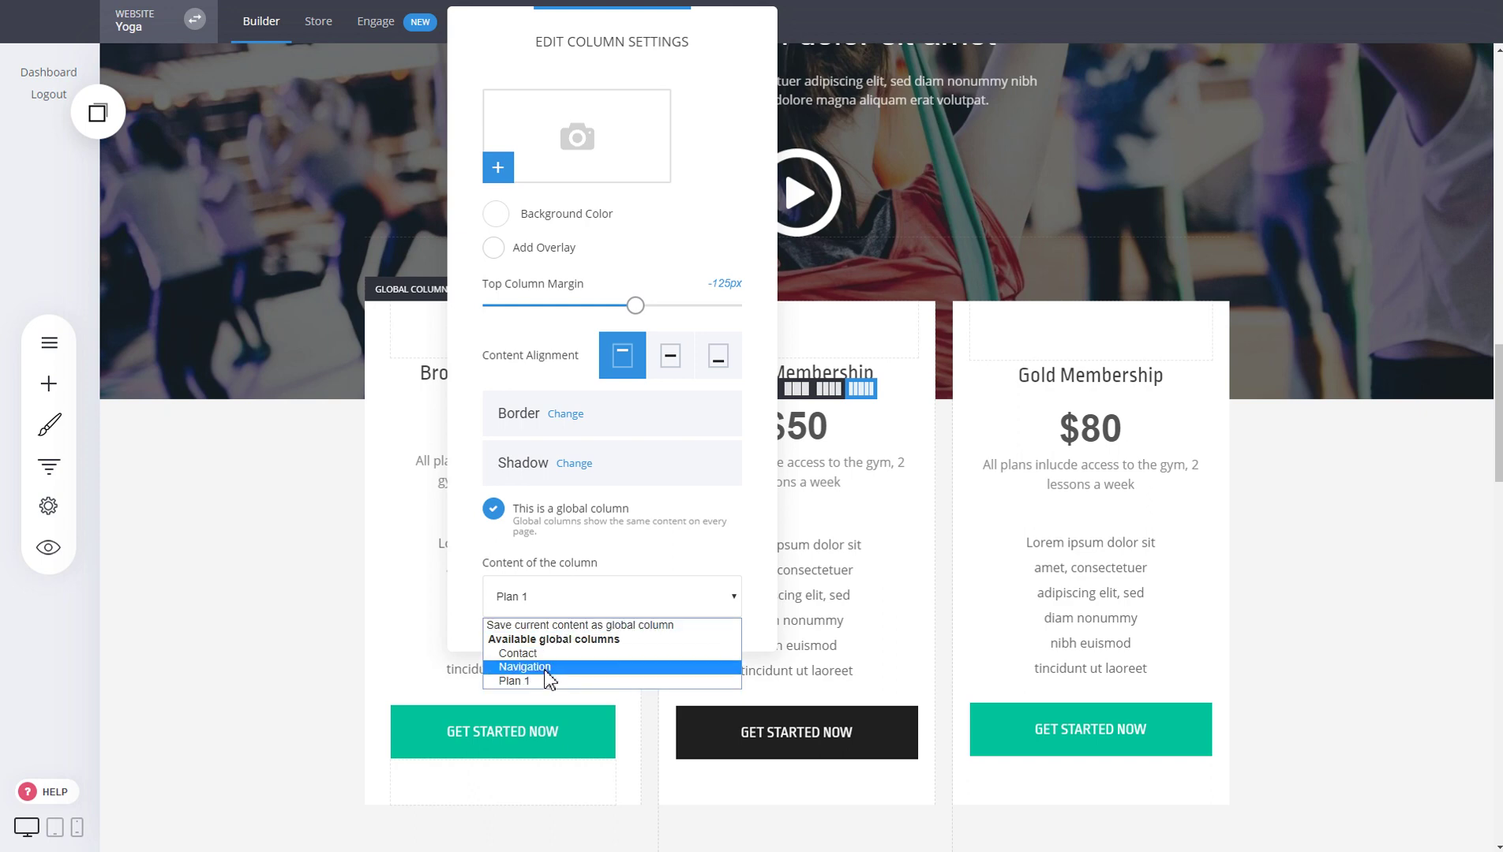
left_click(524, 667)
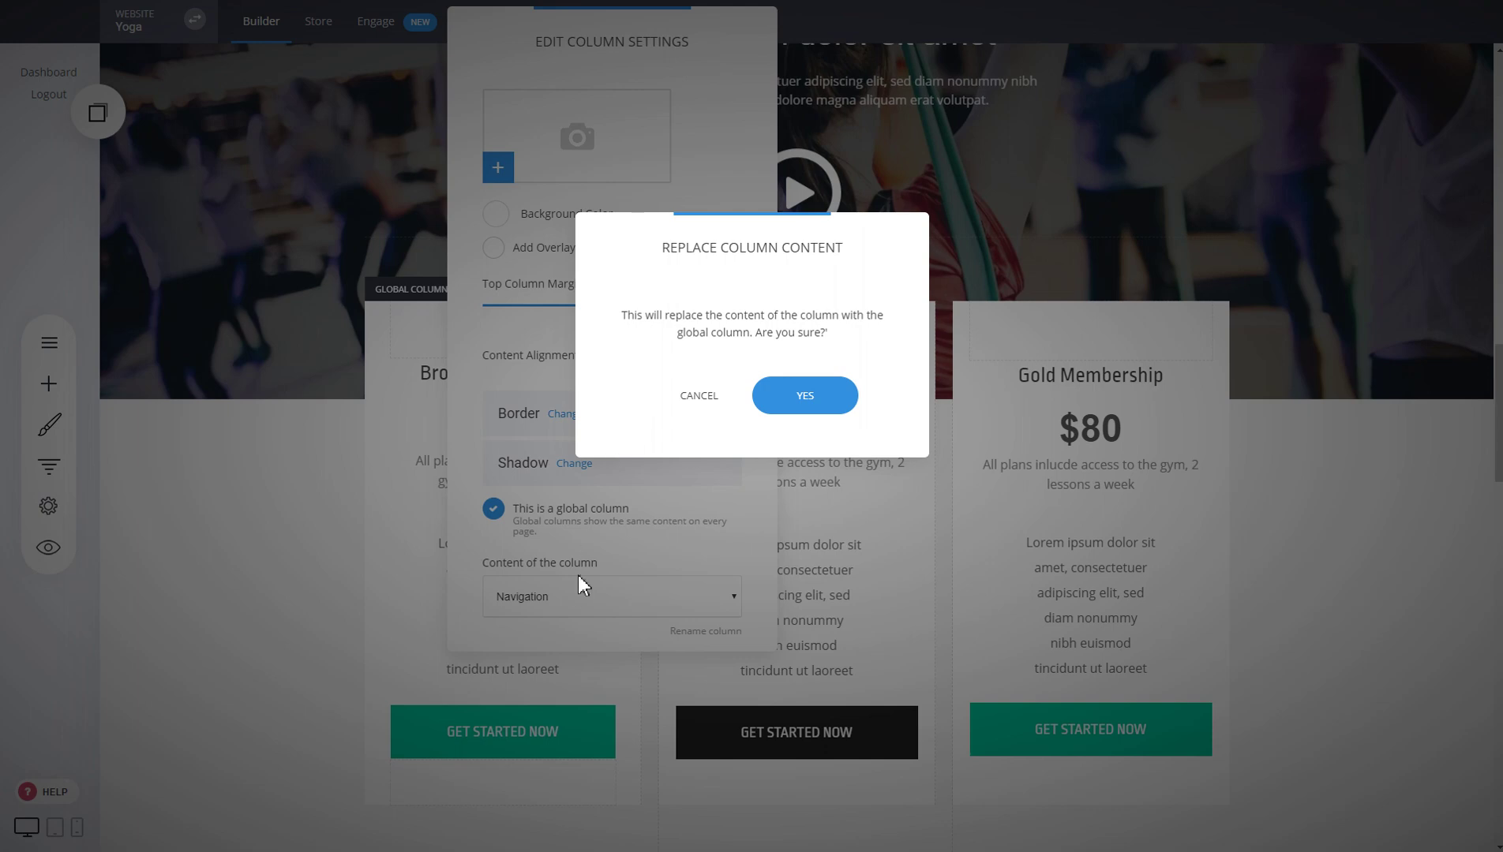
left_click(813, 407)
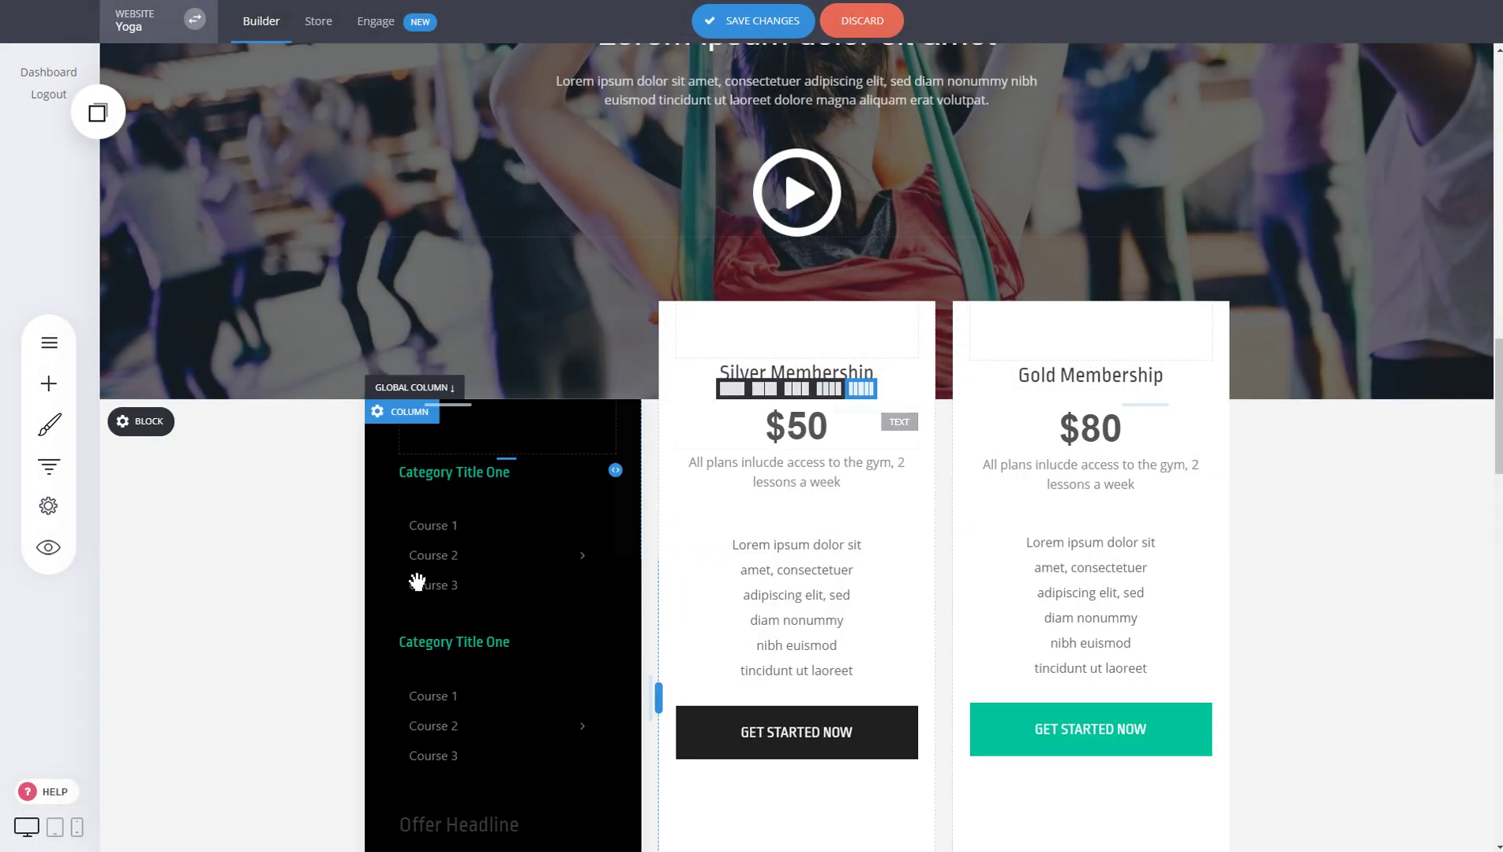
scroll(536, 476, "down", 2)
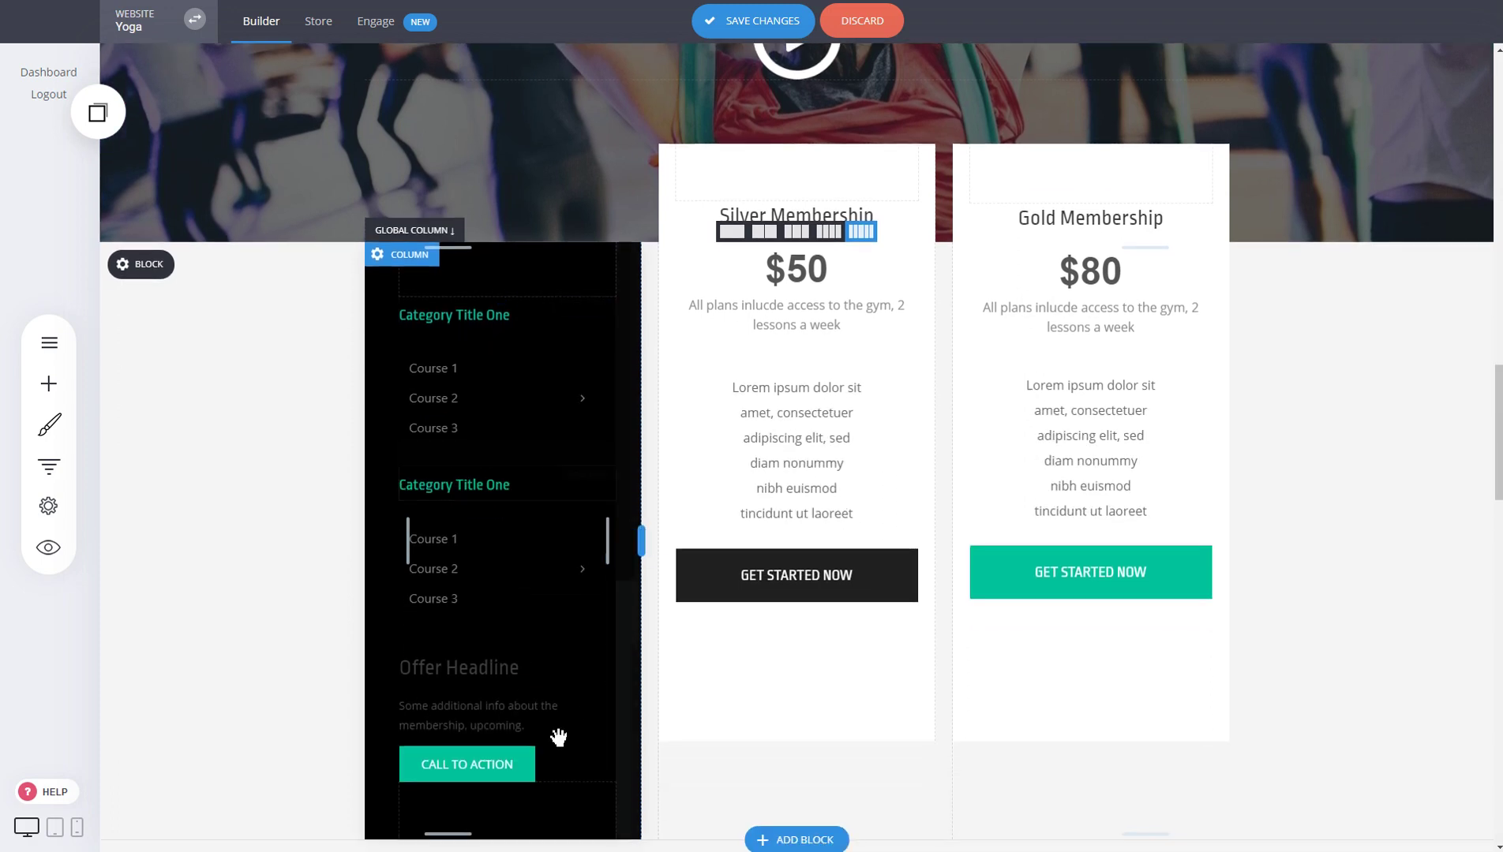